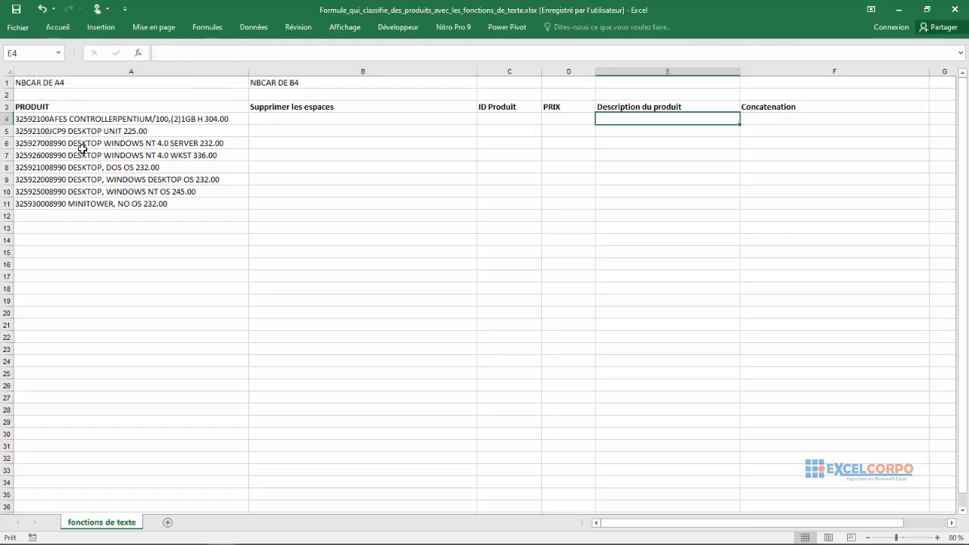
# Review the product text in column A and the columns for trimmed text, product ID, price and description
pyautogui.click(118, 69)
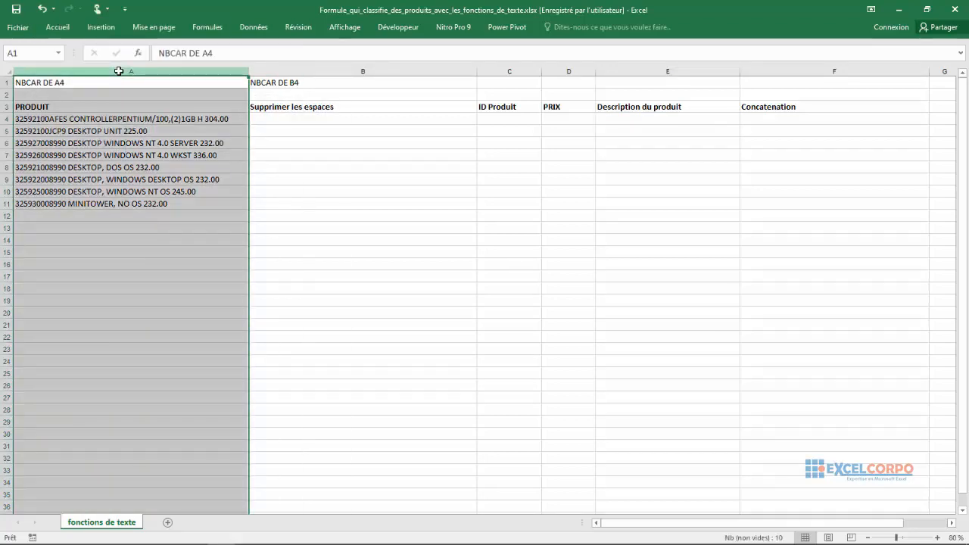
pyautogui.click(338, 69)
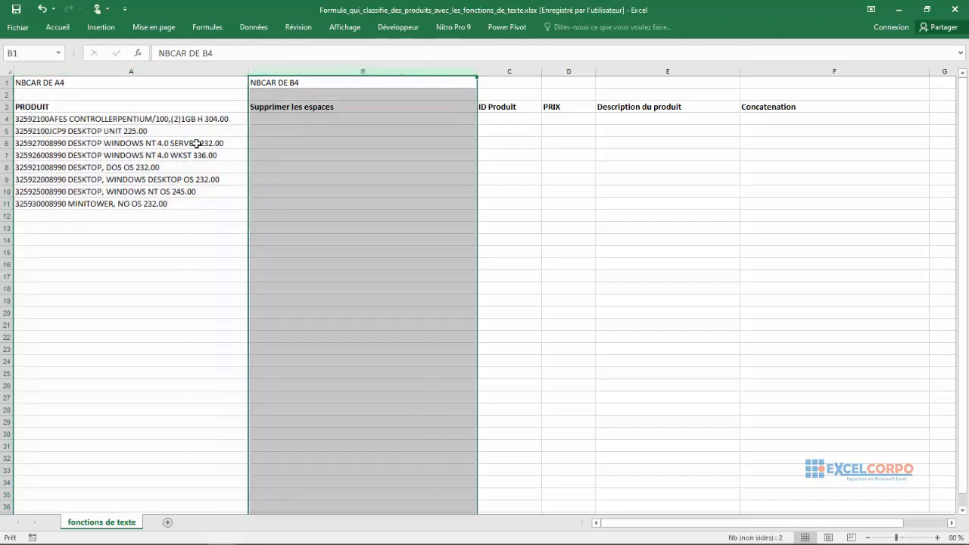
pyautogui.click(507, 74)
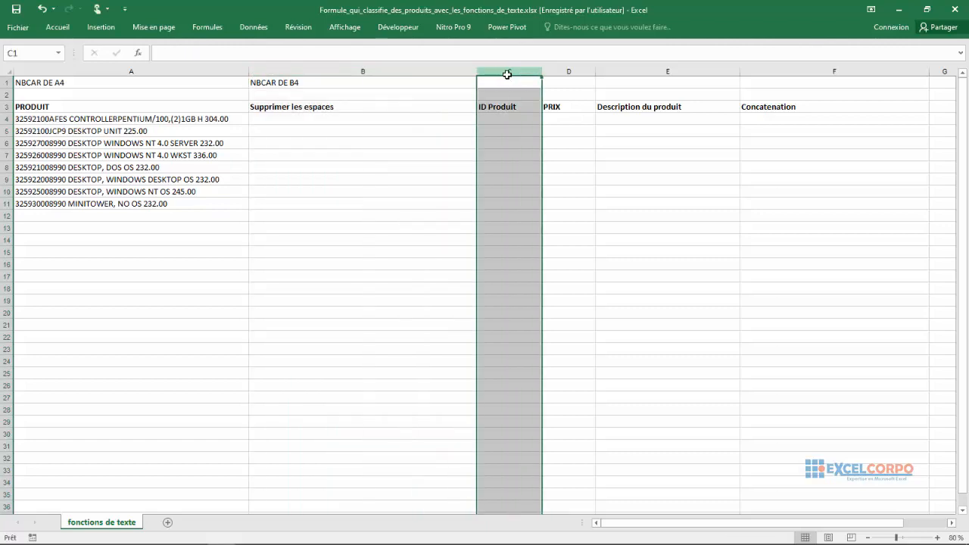
pyautogui.click(559, 70)
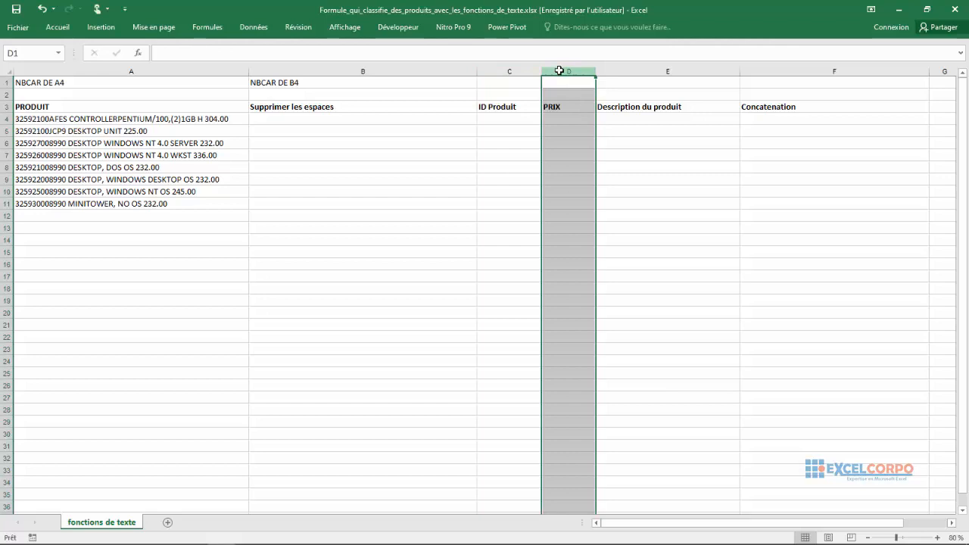
pyautogui.click(654, 71)
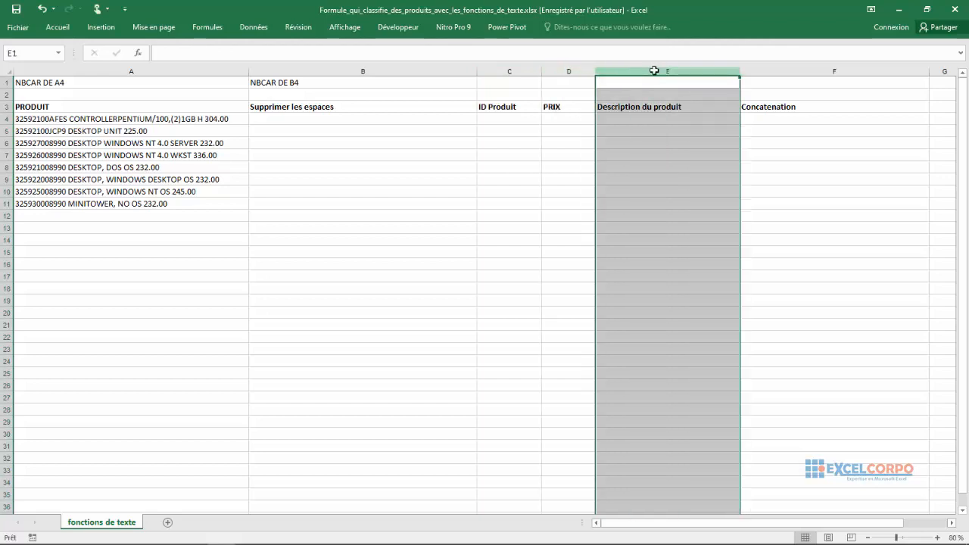
pyautogui.click(490, 157)
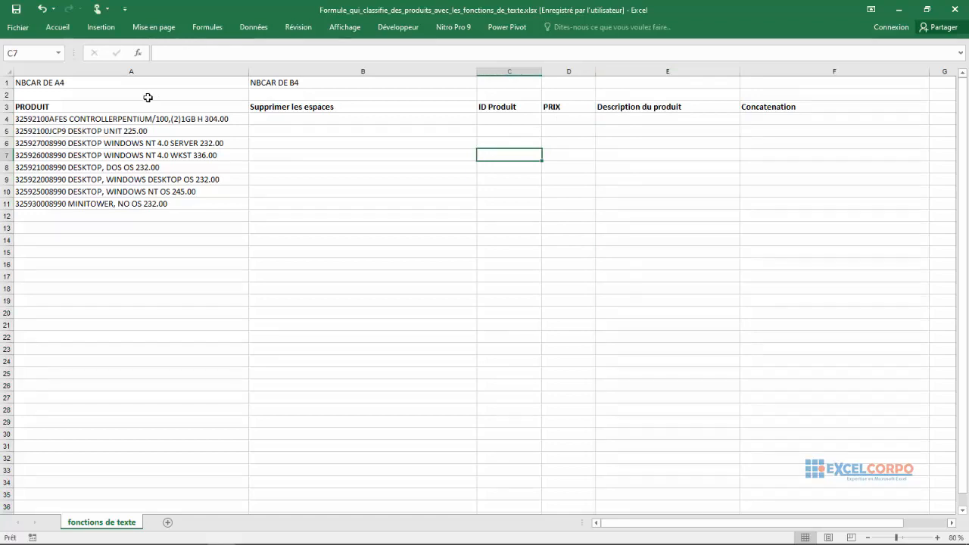
pyautogui.click(188, 70)
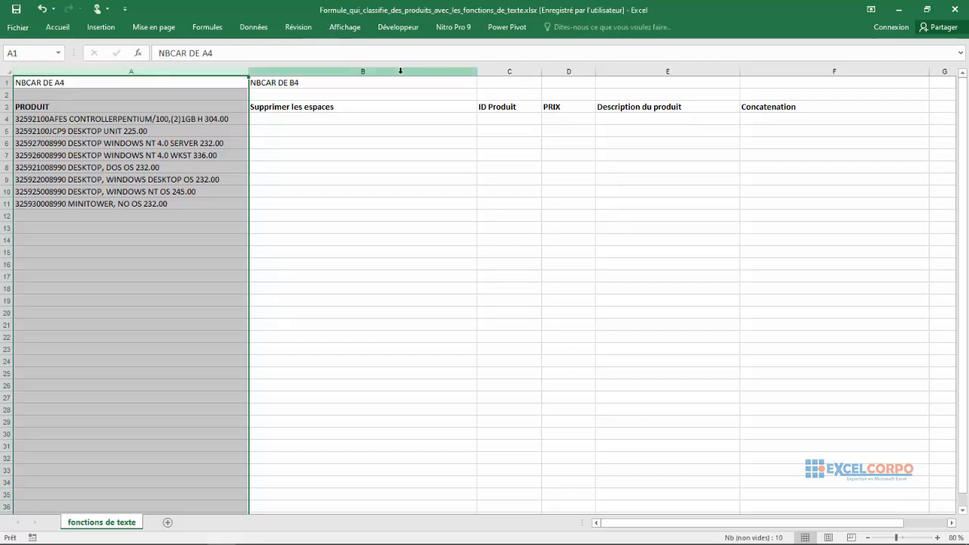
pyautogui.click(511, 71)
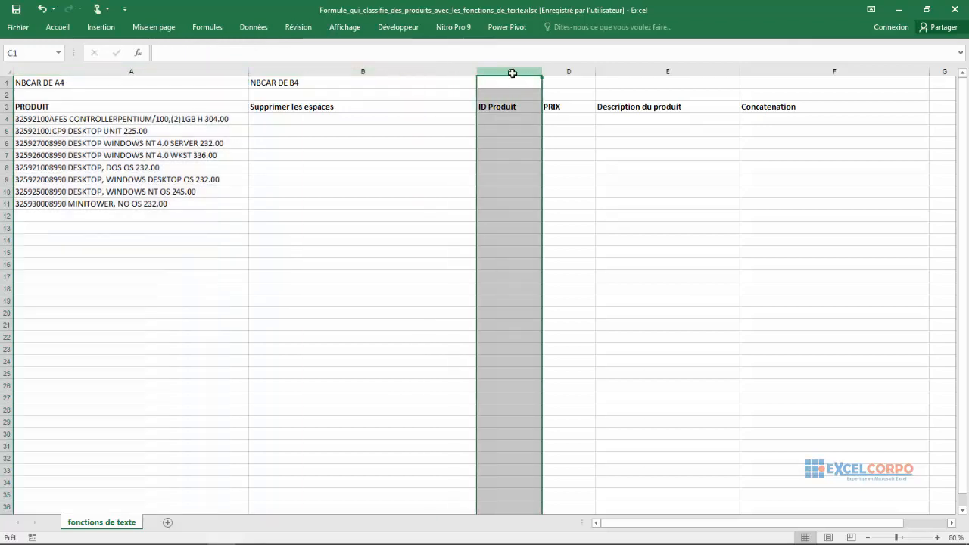
pyautogui.click(574, 70)
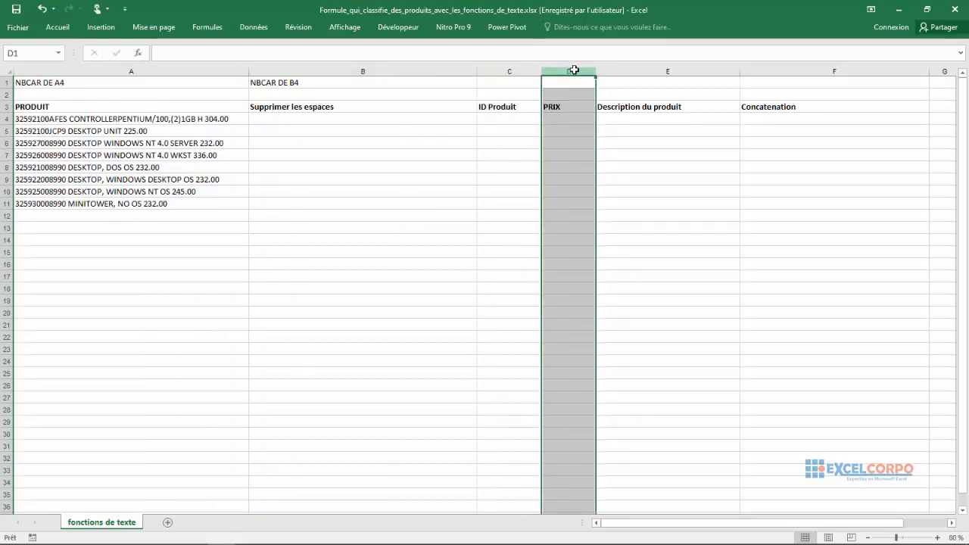
# Enter the formula =SUPPRESPACE(A4) in B4 to strip extra spaces from the first product text
pyautogui.click(162, 119)
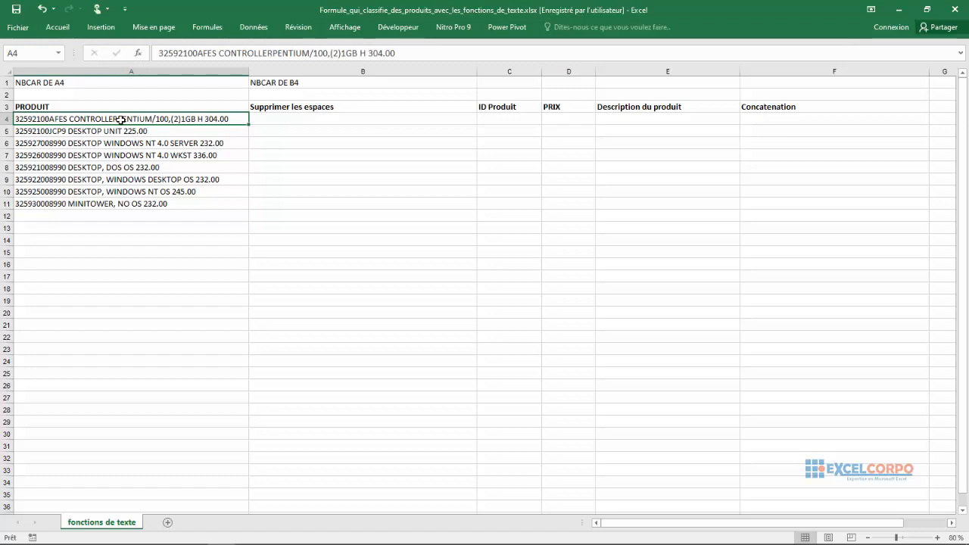
pyautogui.click(299, 121)
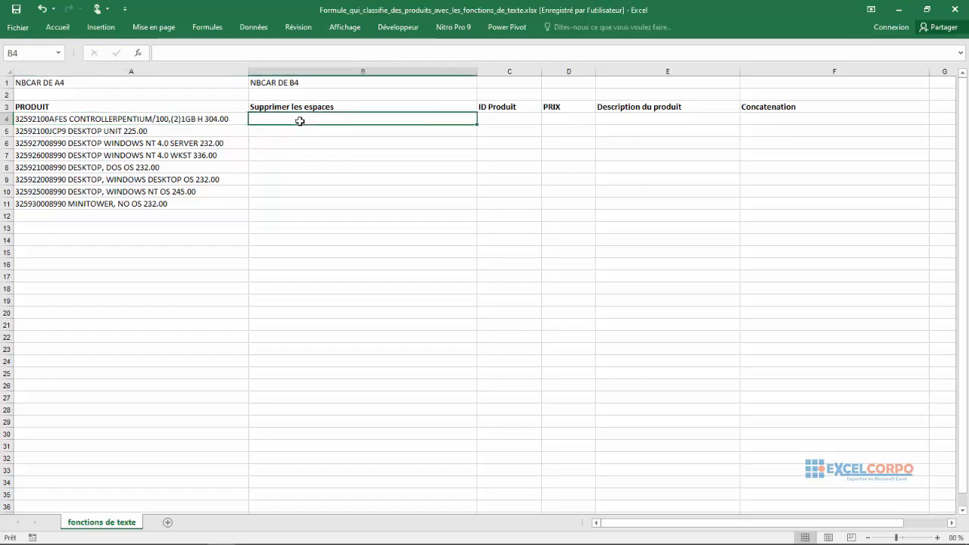
pyautogui.click(146, 120)
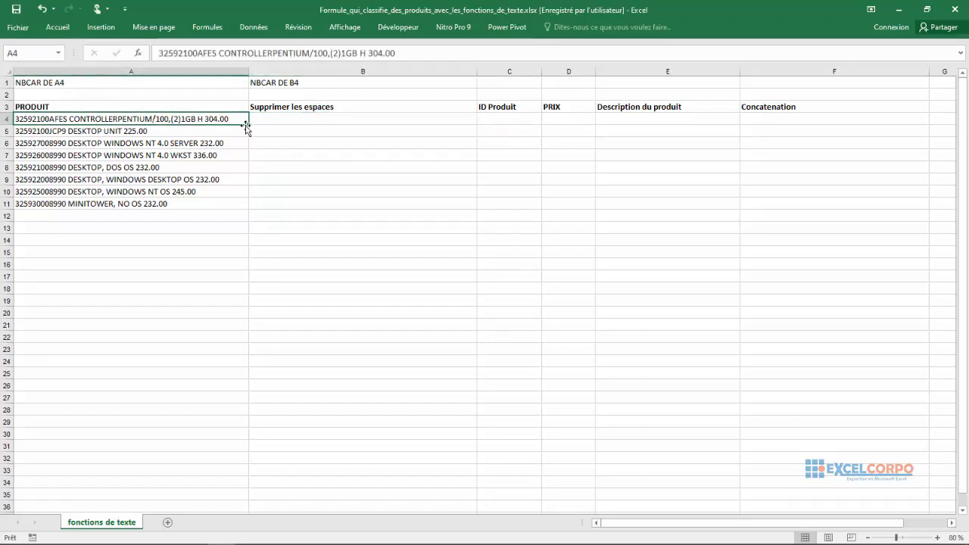
pyautogui.click(274, 121)
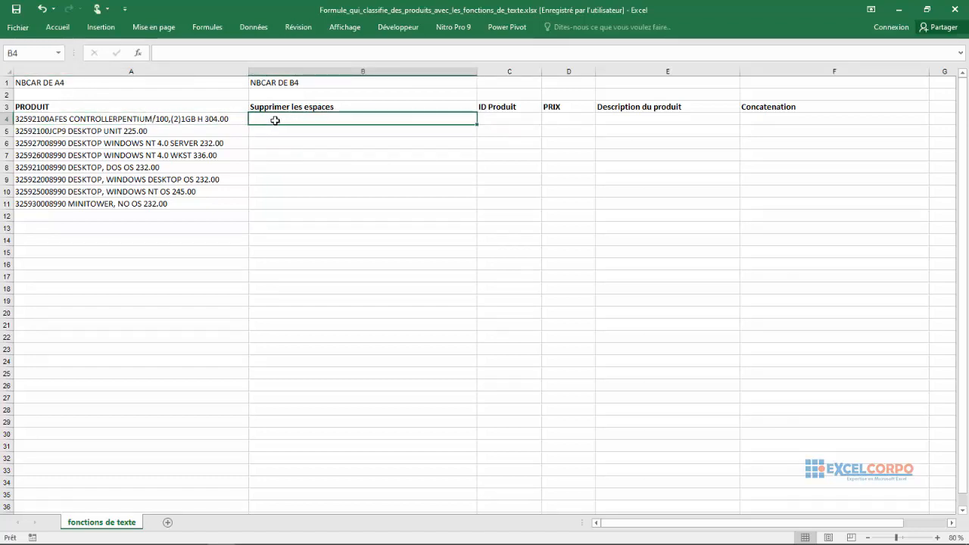
pyautogui.write('=supp')
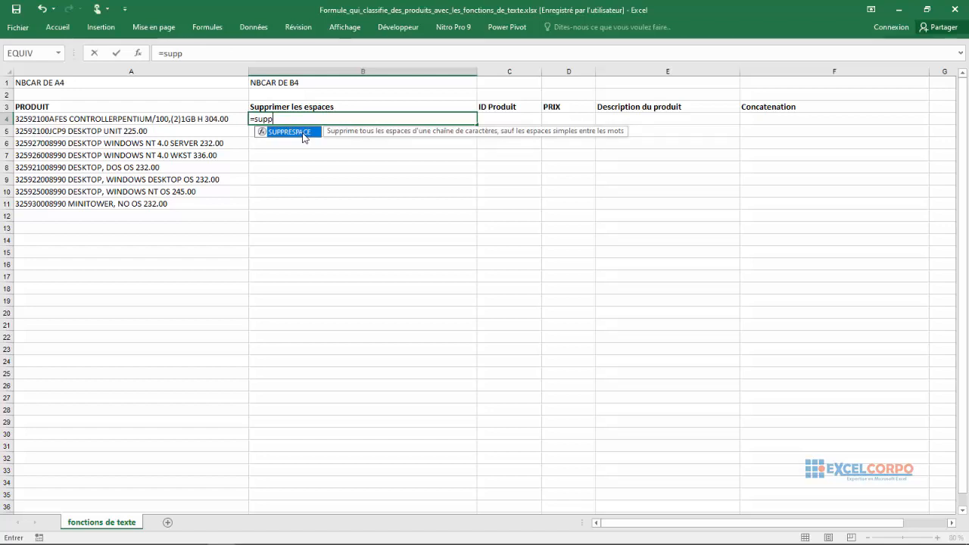
pyautogui.doubleClick(303, 136)
pyautogui.click(303, 136)
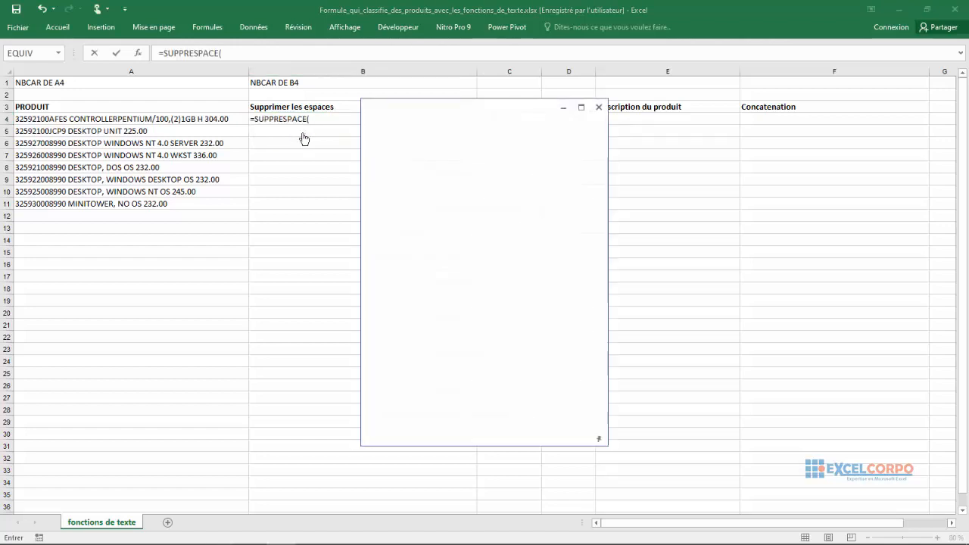
pyautogui.click(599, 108)
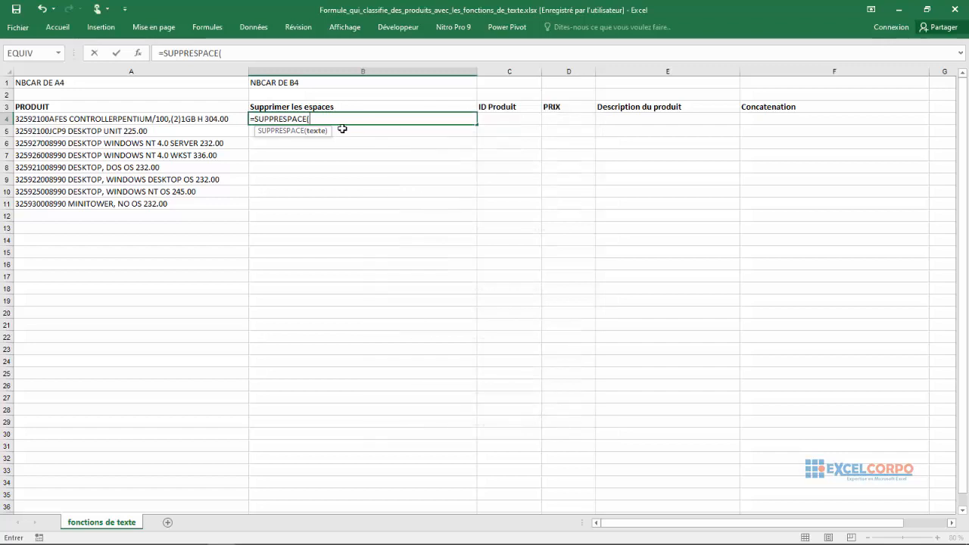
pyautogui.click(115, 120)
pyautogui.write(')')
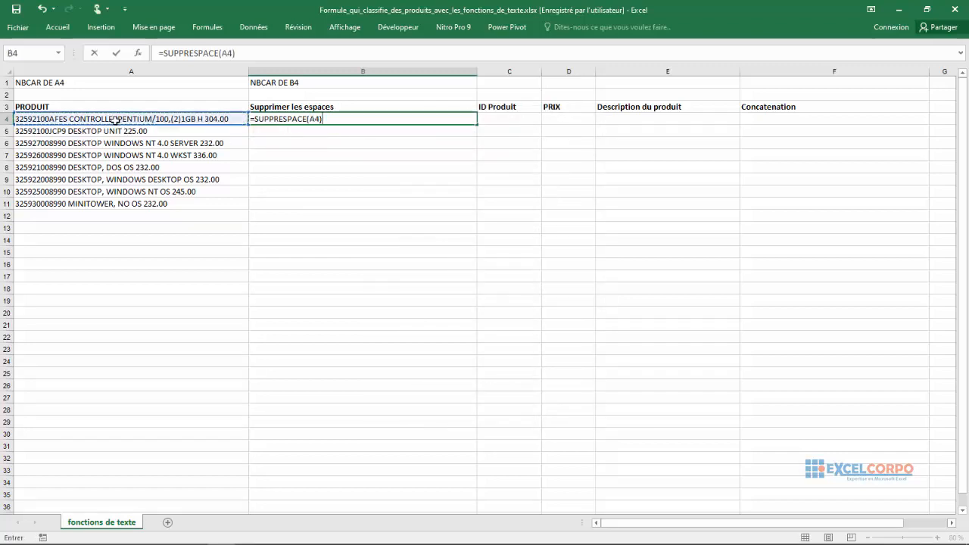
pyautogui.press('Return')
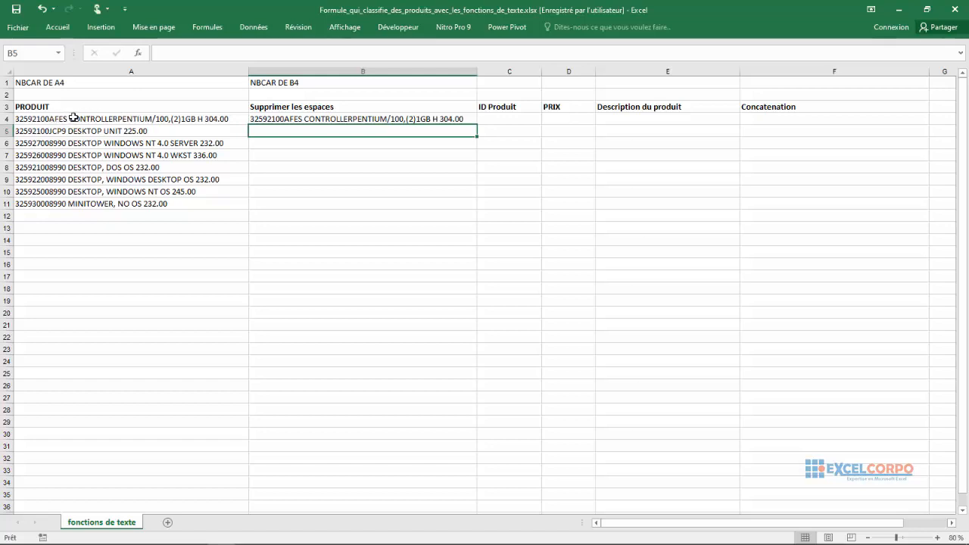
# Fill the SUPPRESPACE formula from B4 down to B11 for all the products
pyautogui.click(371, 118)
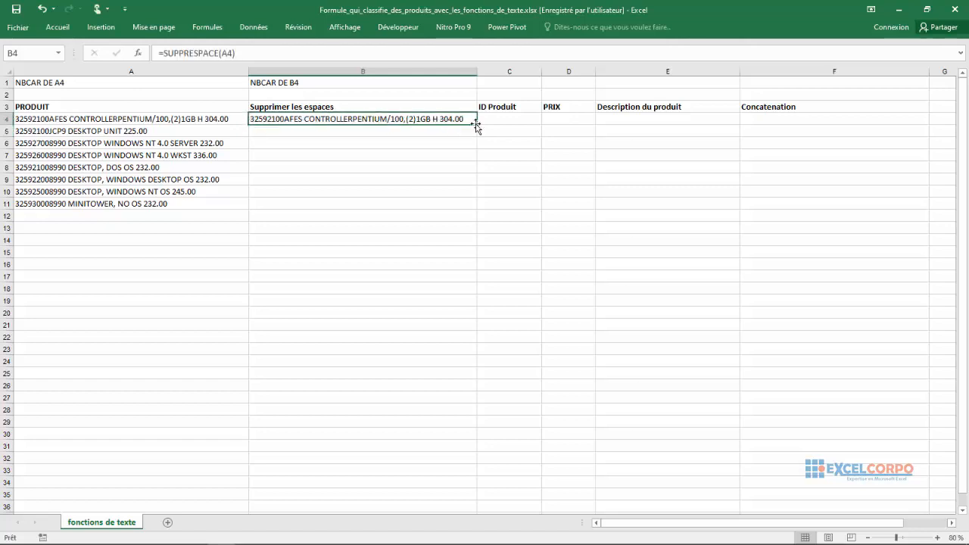
pyautogui.moveTo(477, 129); pyautogui.dragTo(465, 214)
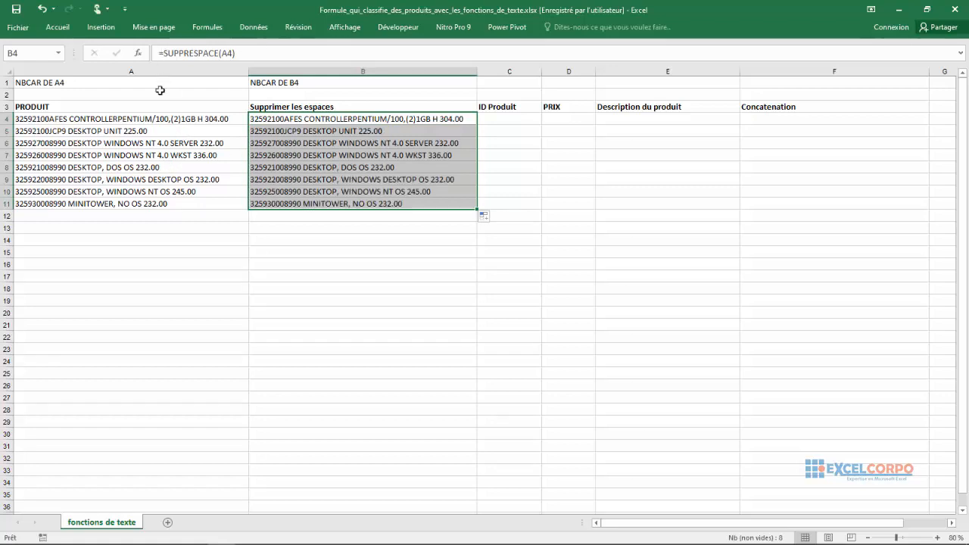
pyautogui.click(277, 181)
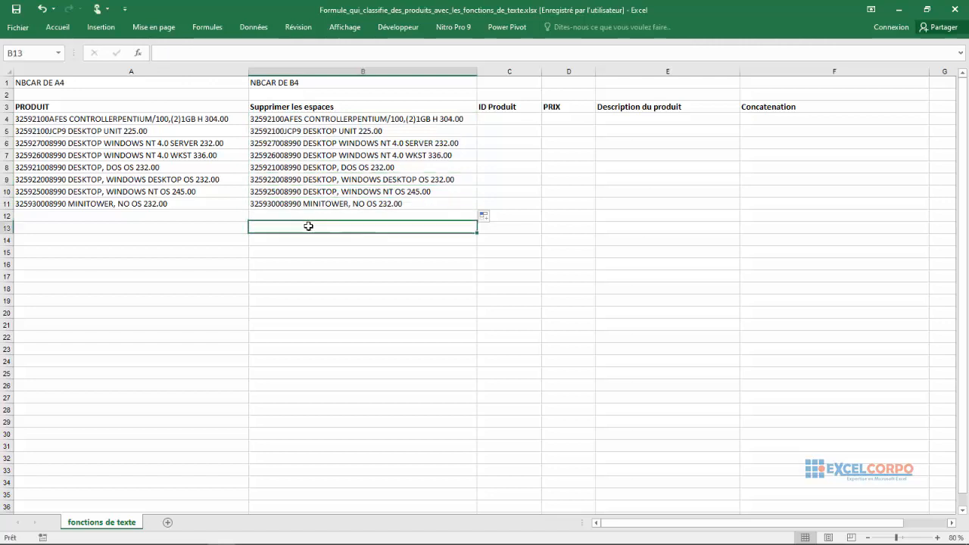
pyautogui.click(308, 226)
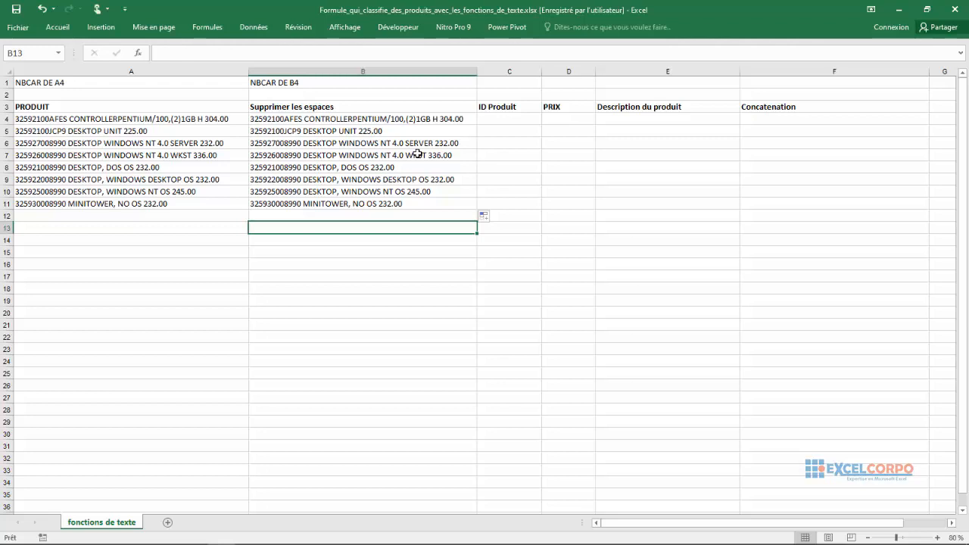
# Inspect the end of the product text in A4 for trailing spaces and compare it with B4
pyautogui.click(145, 119)
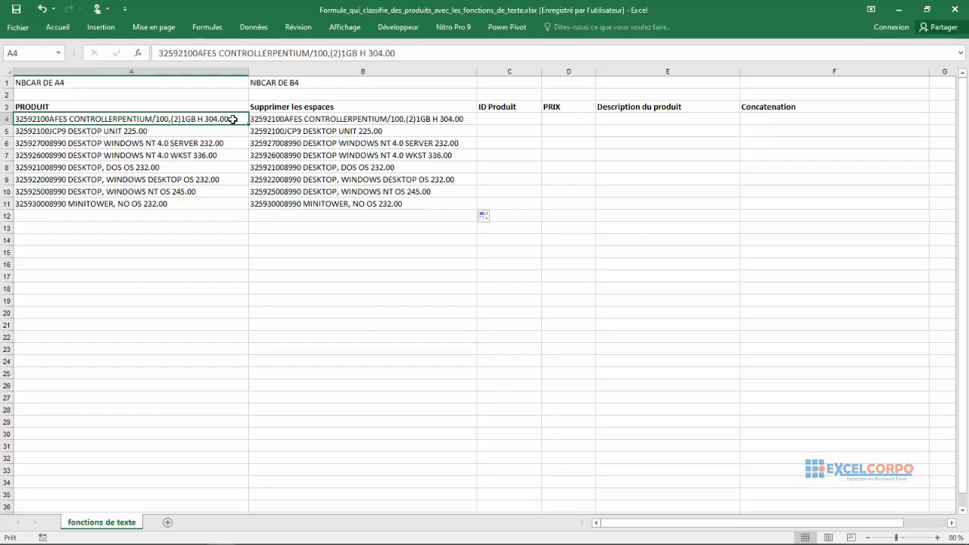
pyautogui.press('F2')
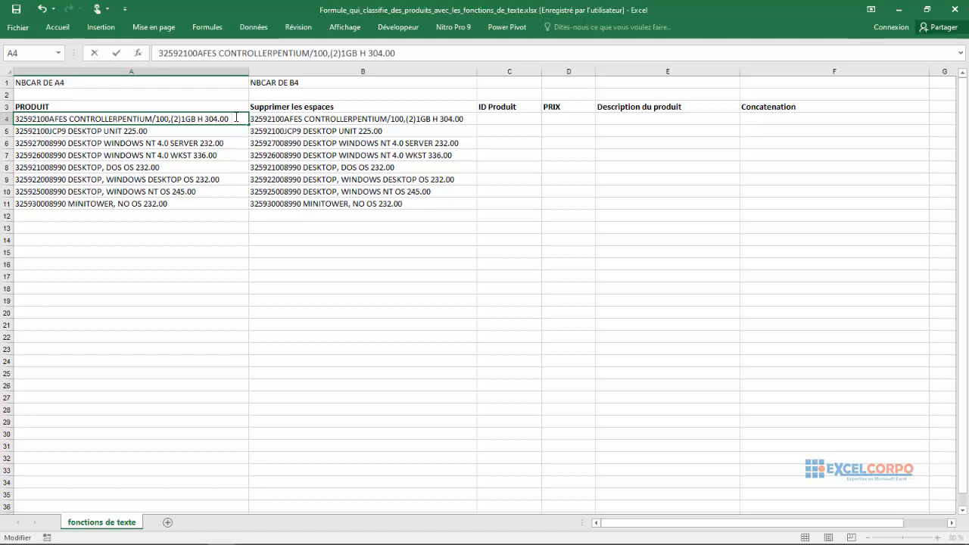
pyautogui.press('Return')
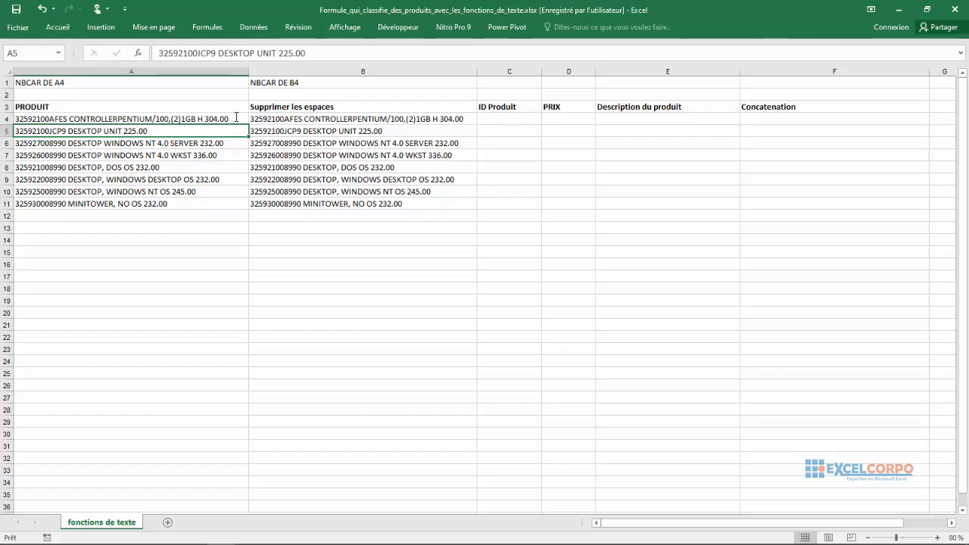
pyautogui.click(219, 95)
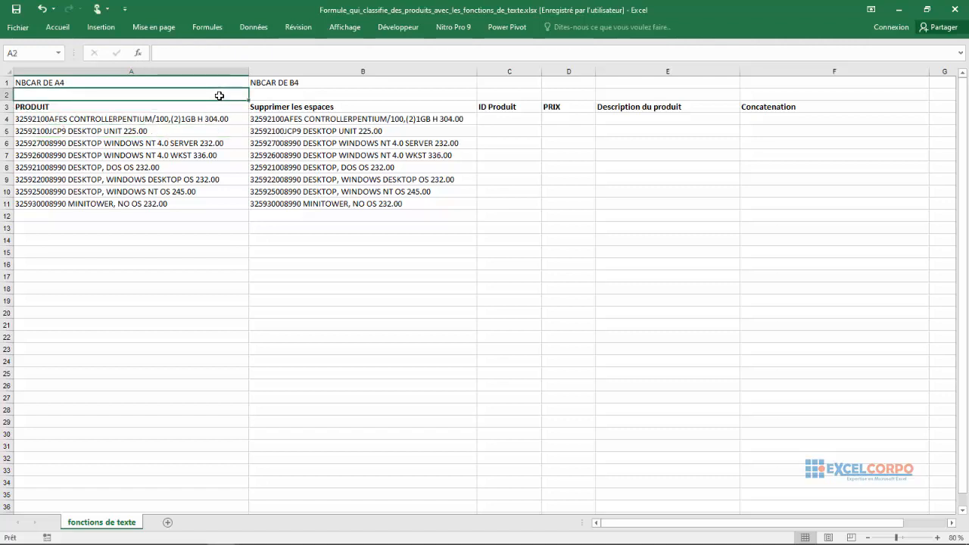
pyautogui.click(69, 118)
pyautogui.click(292, 119)
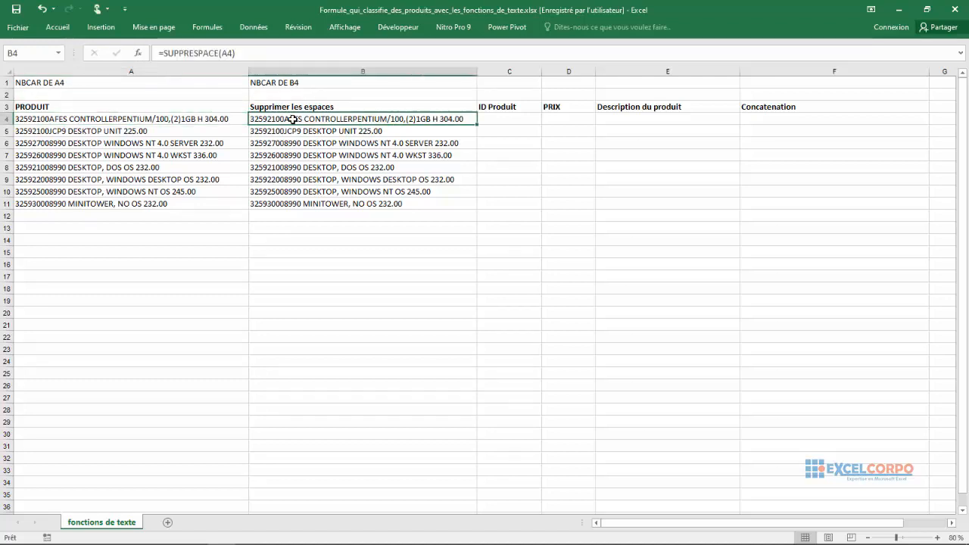
# Enter the formula =NBCAR(A4) in A2 to count the characters of the original product text
pyautogui.click(166, 91)
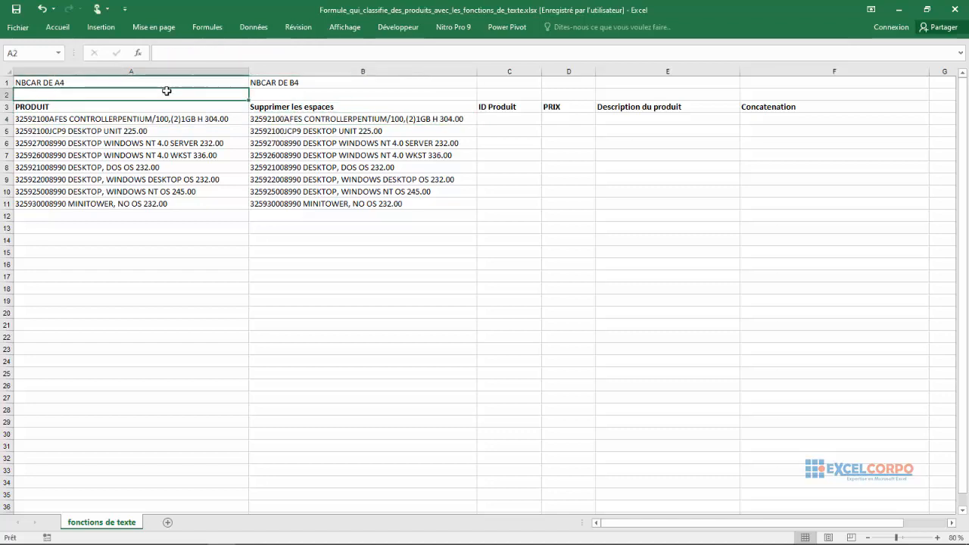
pyautogui.write('=nb')
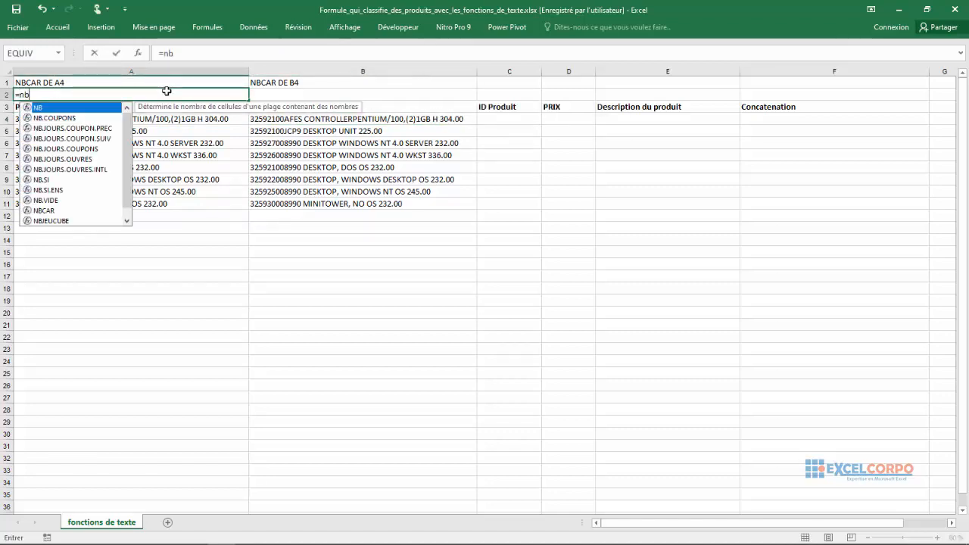
pyautogui.doubleClick(47, 211)
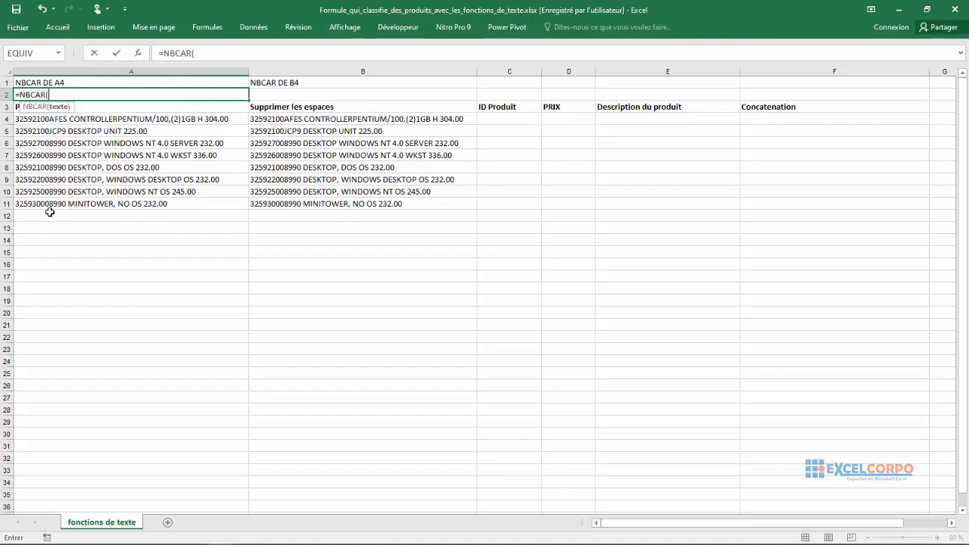
pyautogui.click(88, 117)
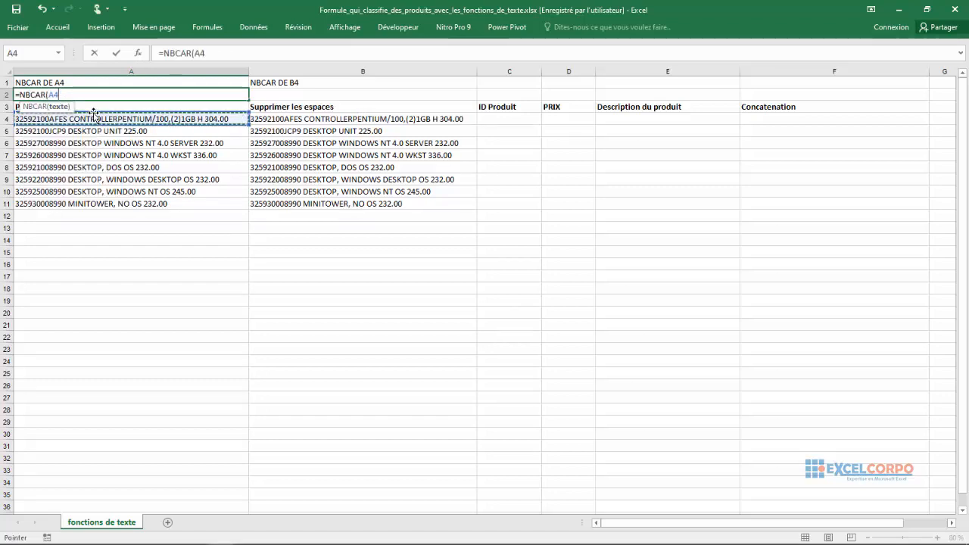
pyautogui.press('Return')
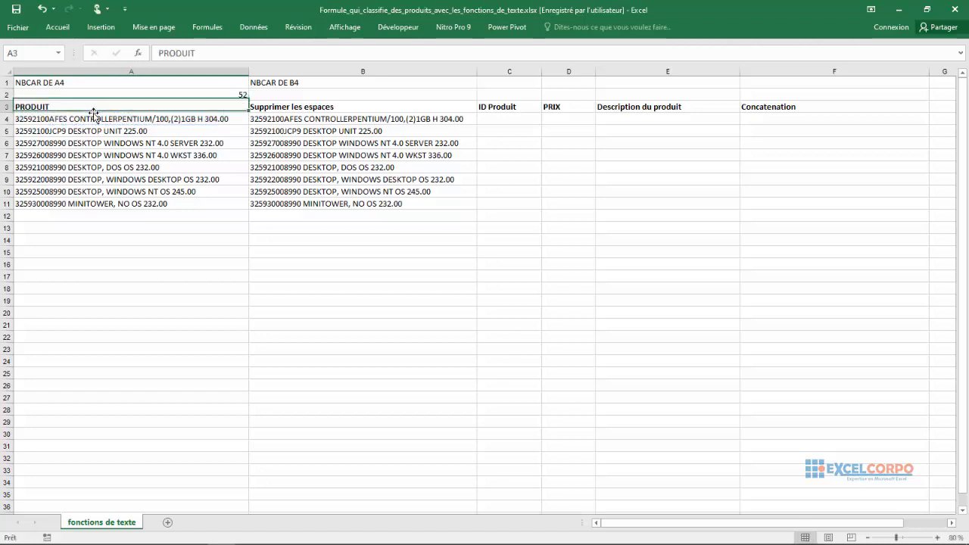
pyautogui.click(169, 94)
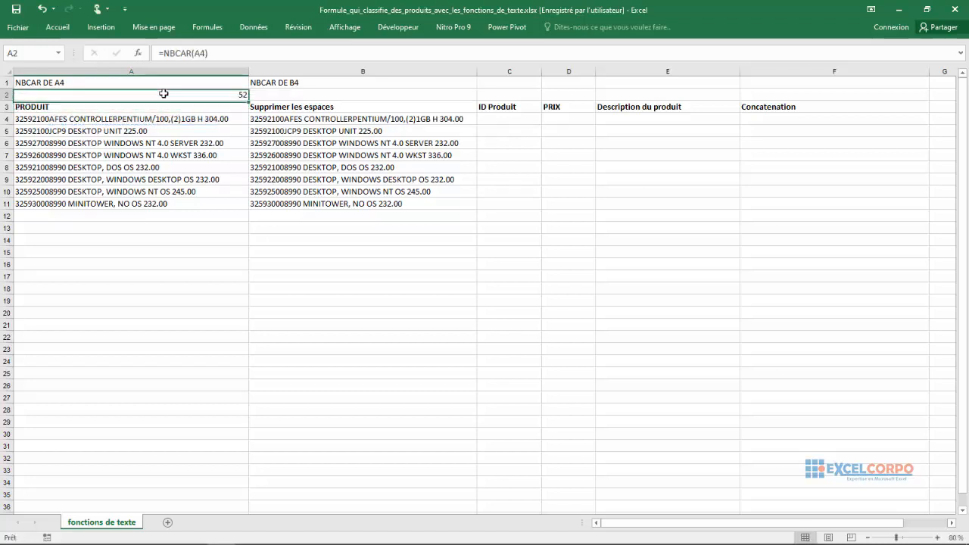
# Enter the formula =NBCAR(B4) in B2 to count the characters of the cleaned product text
pyautogui.click(367, 94)
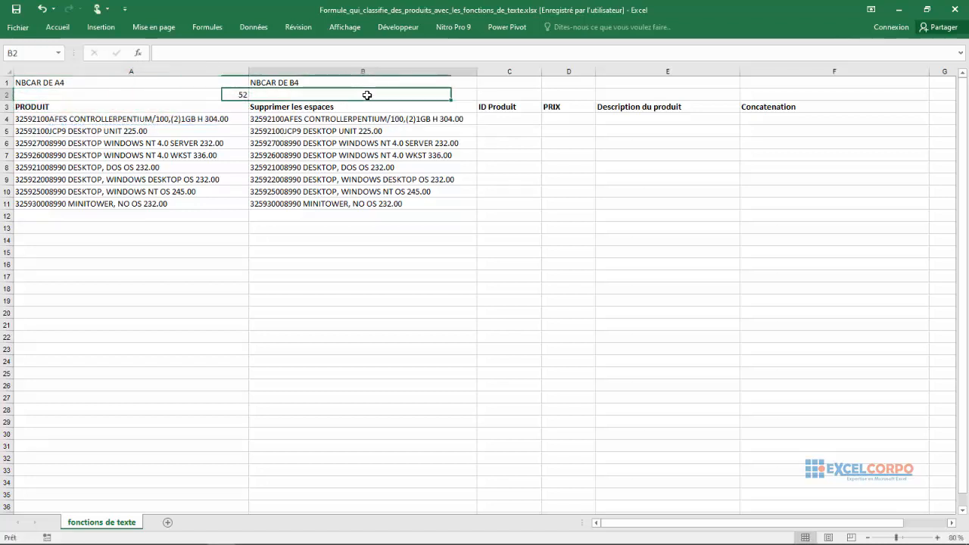
pyautogui.write('=nbc')
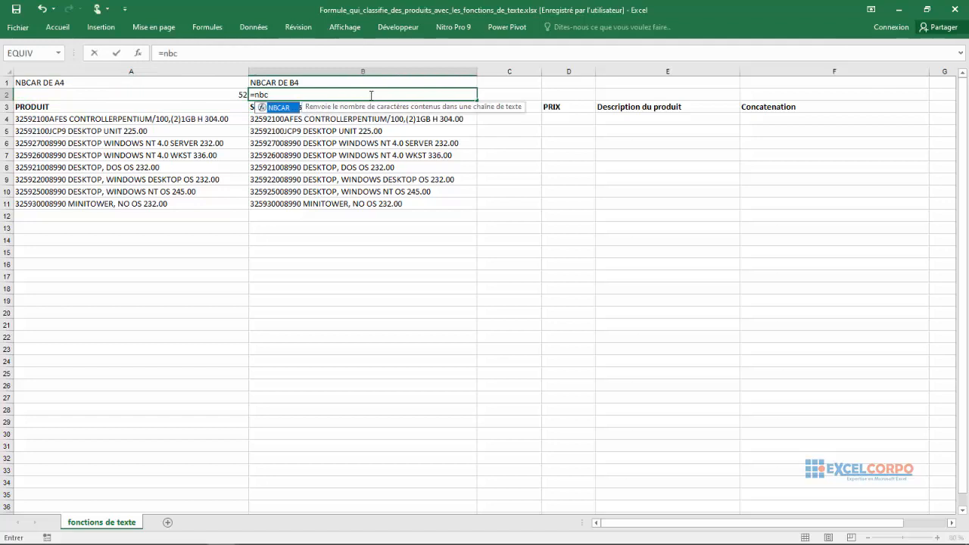
pyautogui.doubleClick(280, 108)
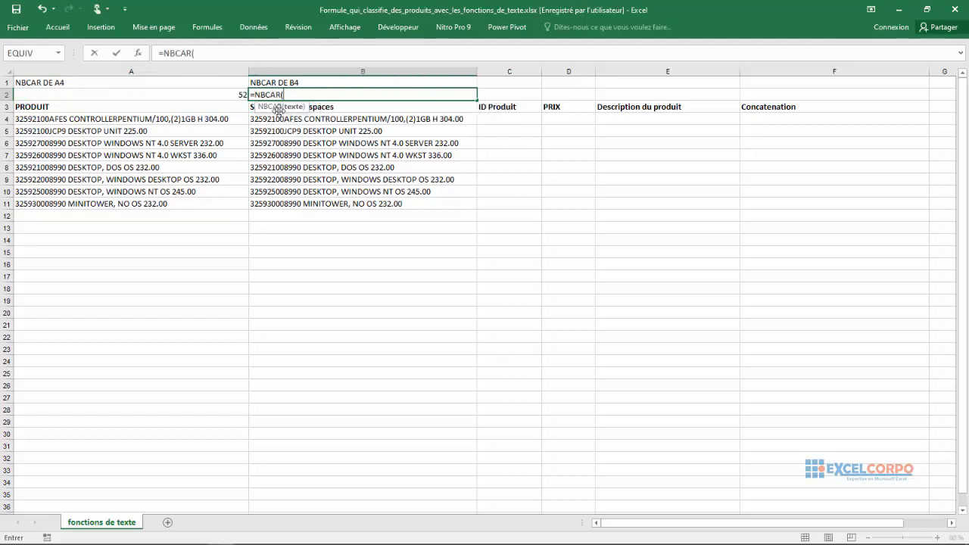
pyautogui.click(351, 120)
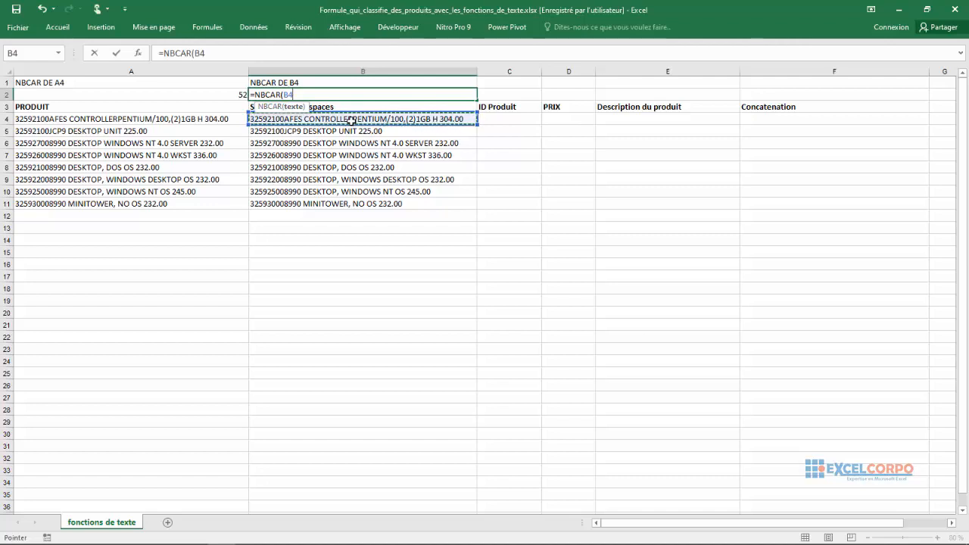
pyautogui.write(')')
pyautogui.press('Return')
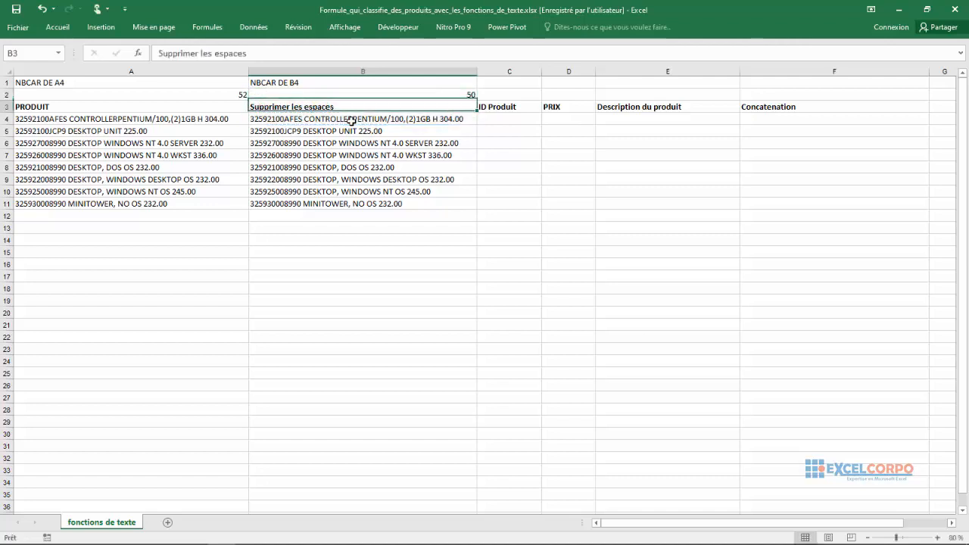
# Compare the character counts of the original and cleaned product texts in A2 and B2
pyautogui.click(392, 93)
pyautogui.click(221, 93)
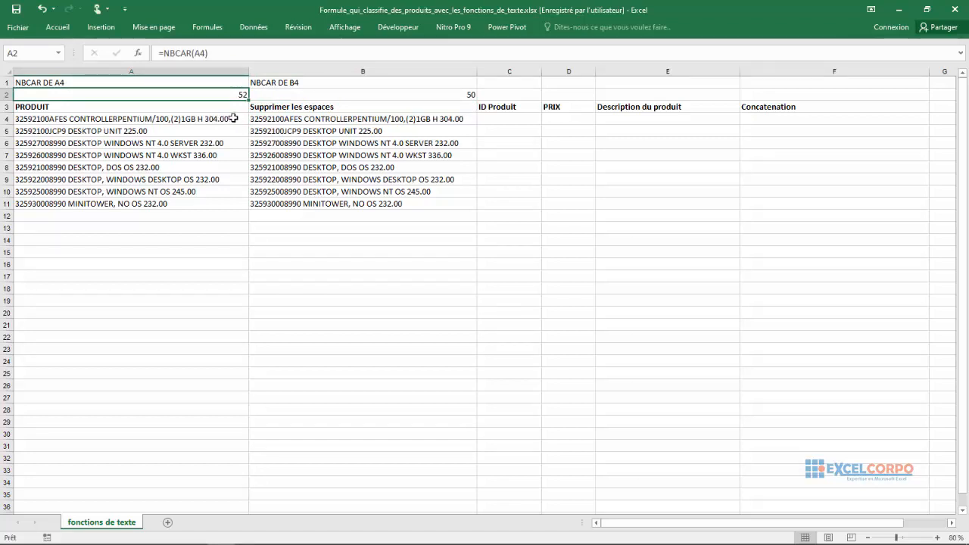
pyautogui.click(374, 82)
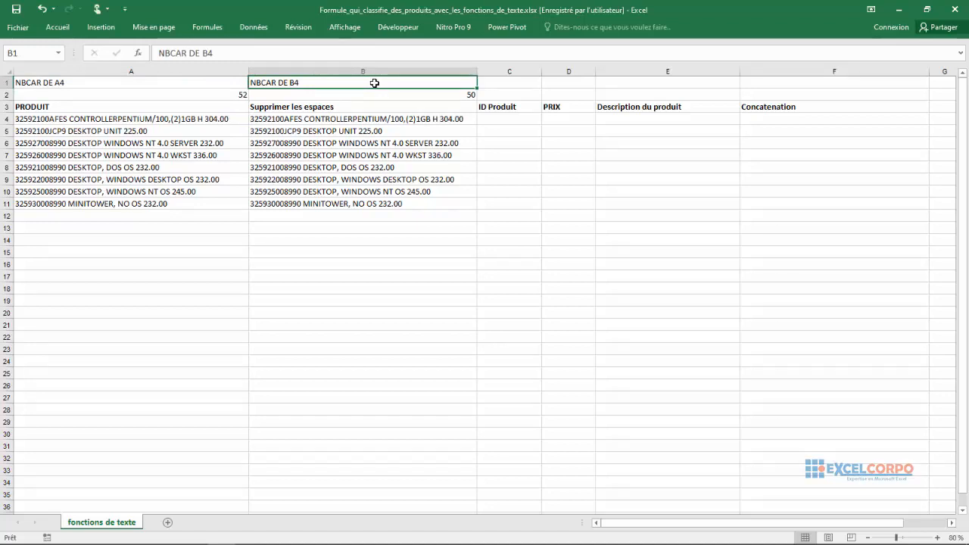
# Examine the product ID at the start of the text in A4 and the cleaned text in B4
pyautogui.click(511, 117)
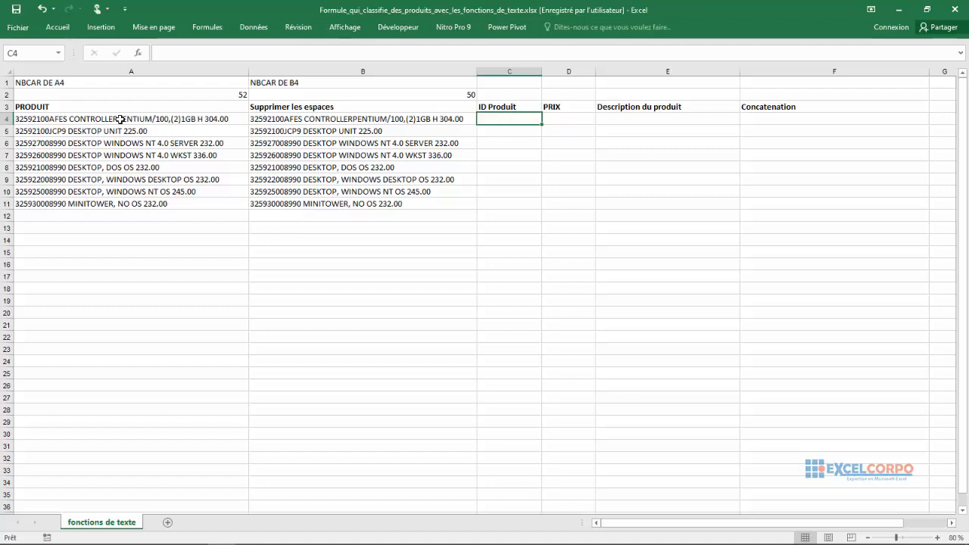
pyautogui.click(92, 118)
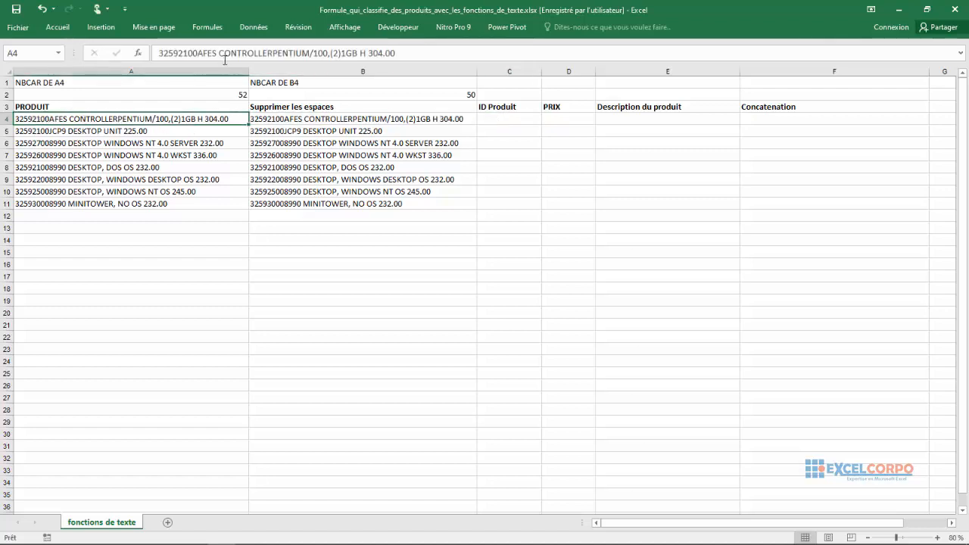
pyautogui.moveTo(214, 54); pyautogui.dragTo(159, 53)
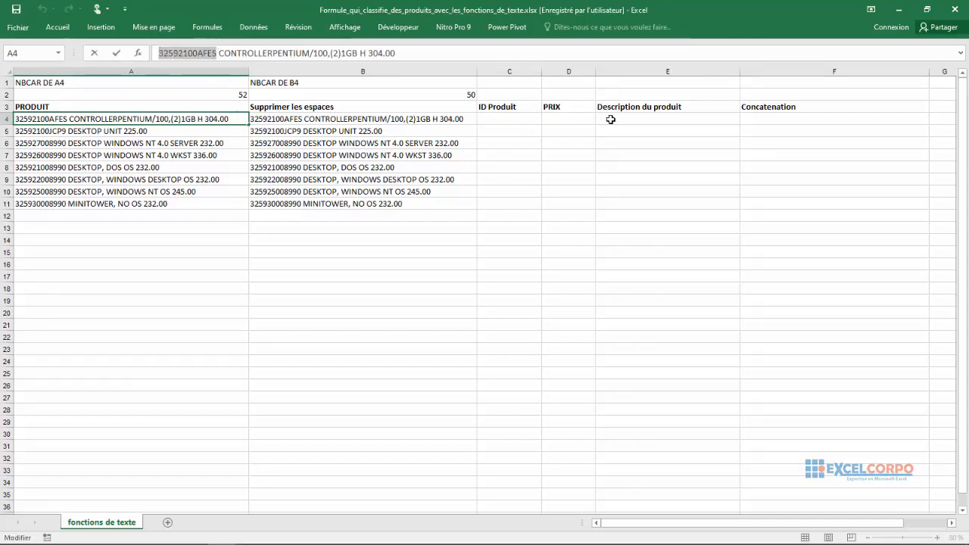
pyautogui.click(530, 122)
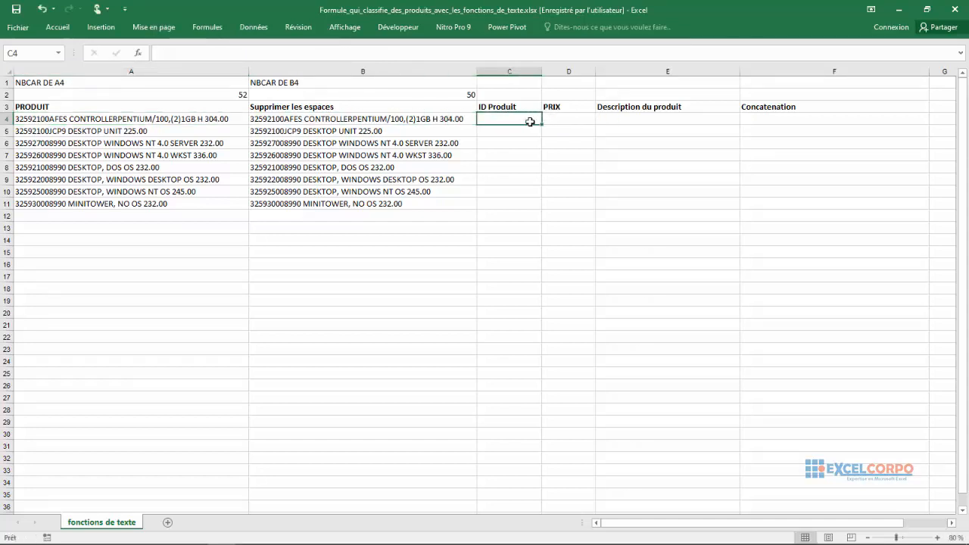
pyautogui.click(399, 122)
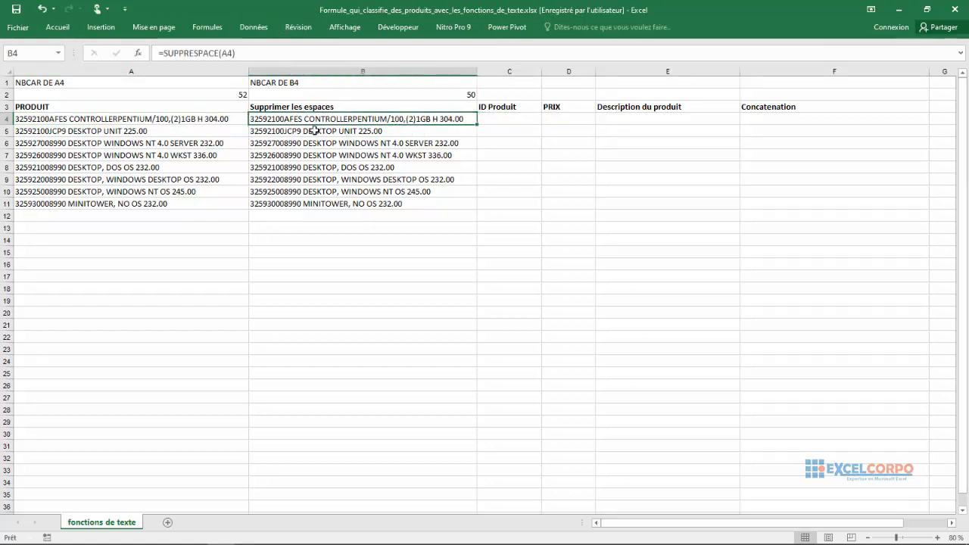
# Enter the formula =GAUCHE(B4;12) in C4 to extract the product ID from the cleaned text
pyautogui.click(513, 115)
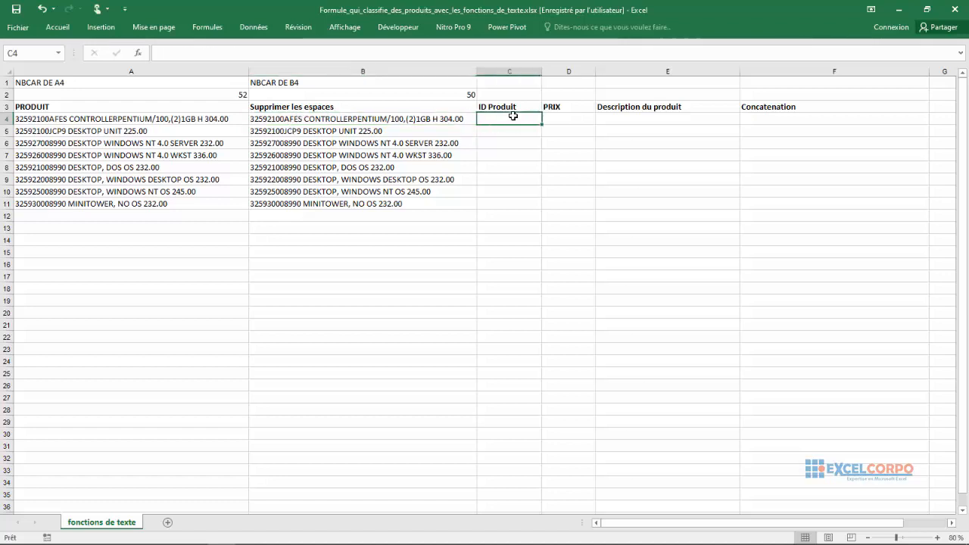
pyautogui.write('=')
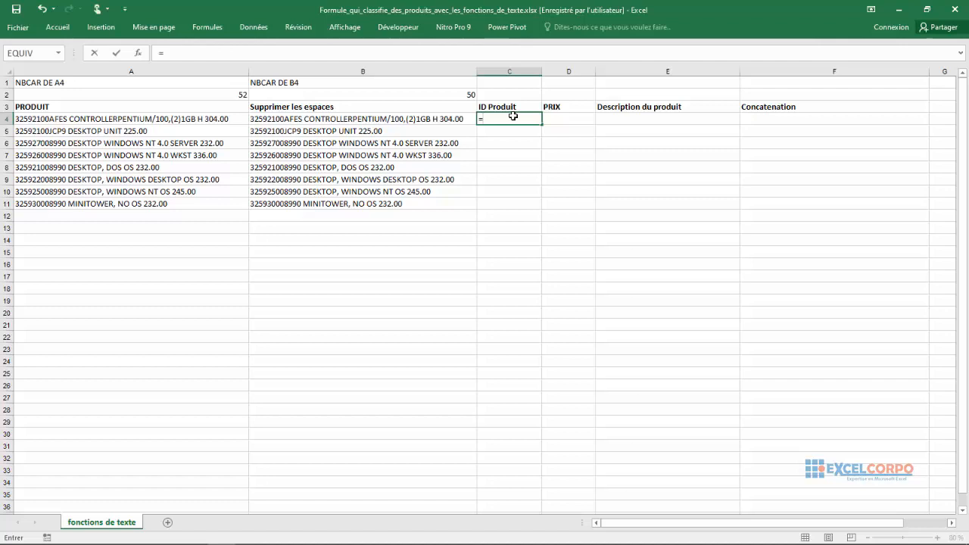
pyautogui.write('gau')
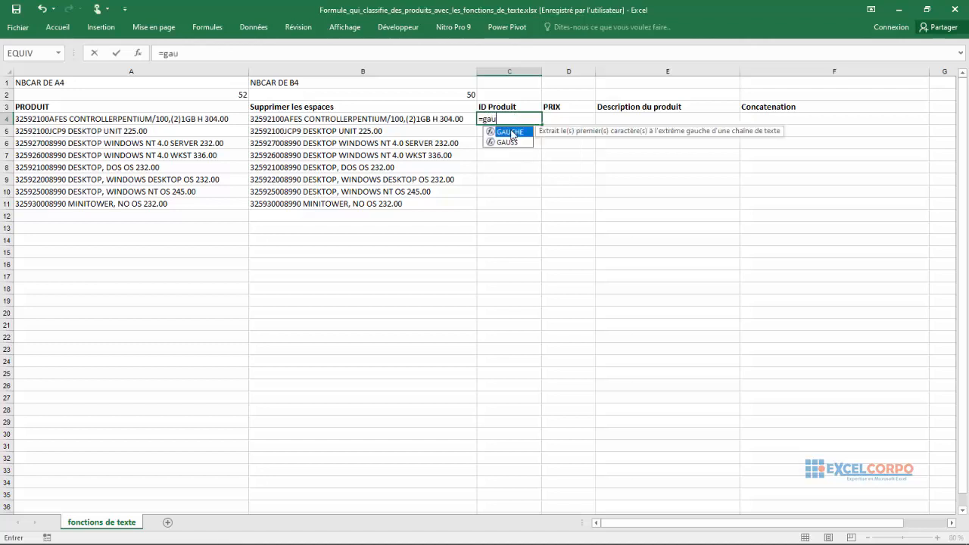
pyautogui.doubleClick(512, 132)
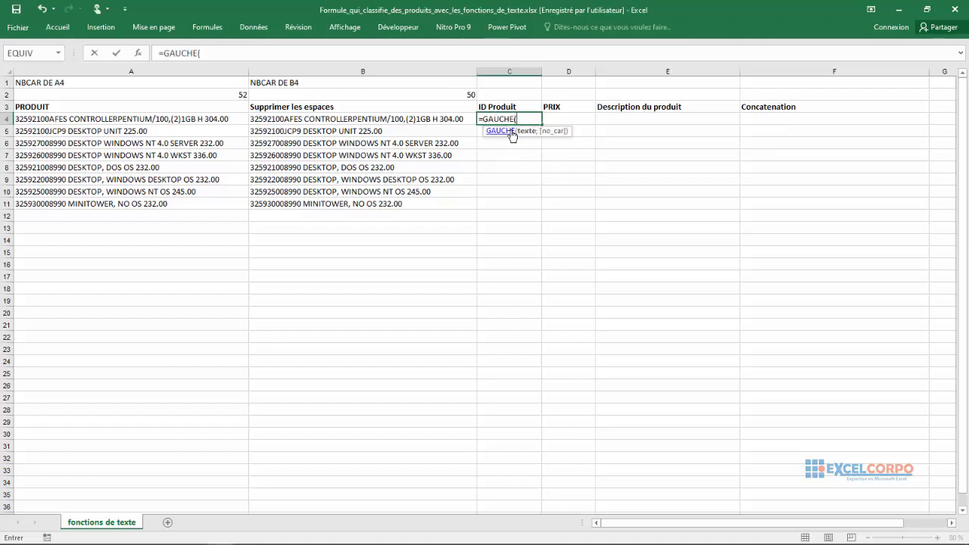
pyautogui.click(439, 119)
pyautogui.write(';')
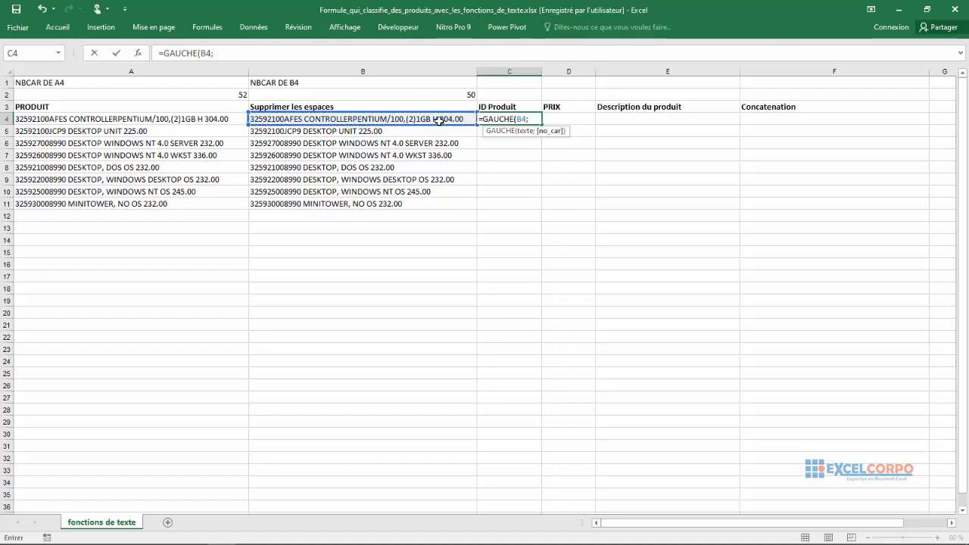
pyautogui.write('12')
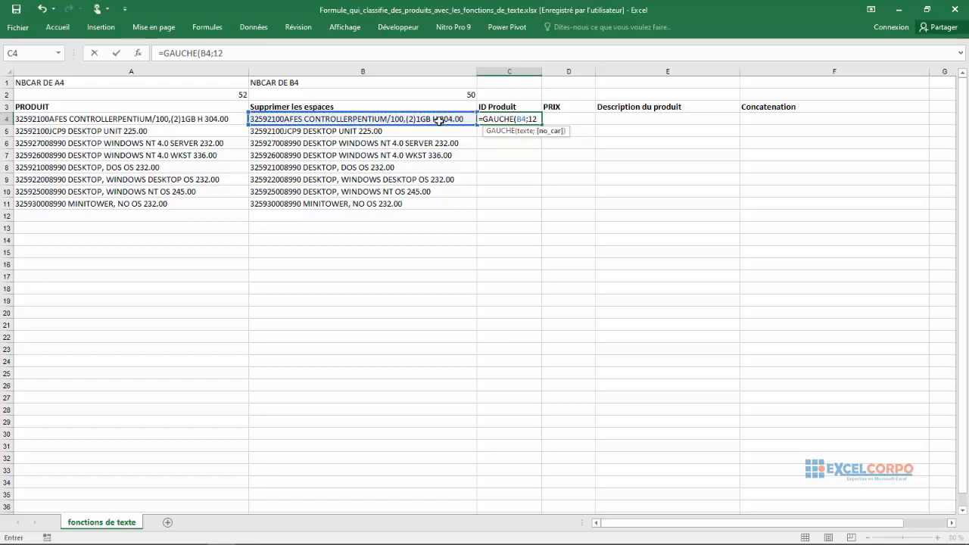
pyautogui.press('Return')
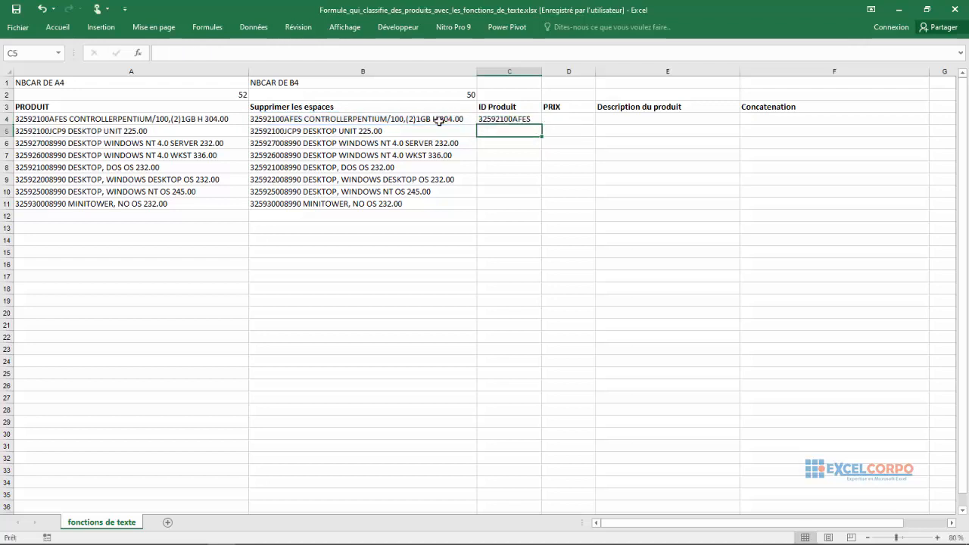
# Fill the GAUCHE formula from C4 down to C11 and check the copied formulas in the ID Produit column
pyautogui.click(529, 120)
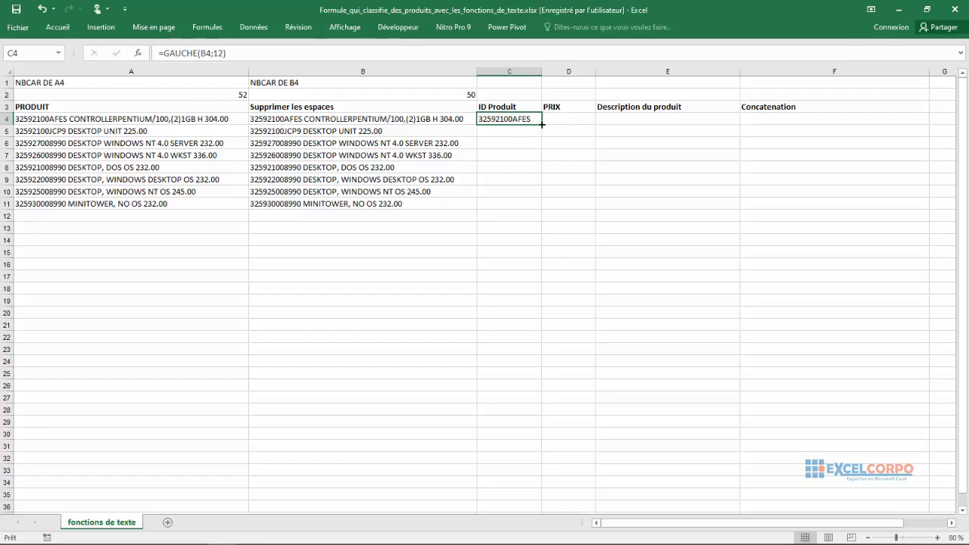
pyautogui.moveTo(542, 124); pyautogui.dragTo(539, 209)
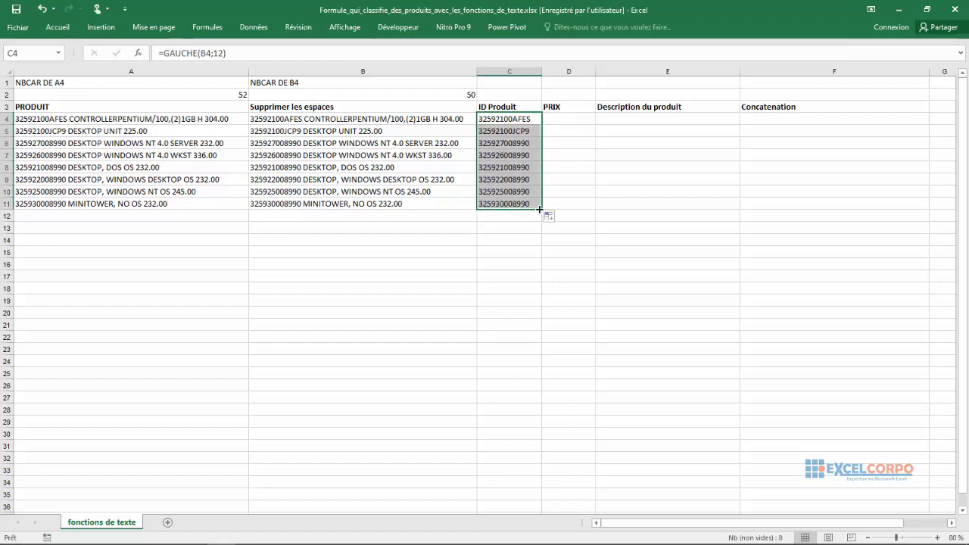
pyautogui.click(523, 203)
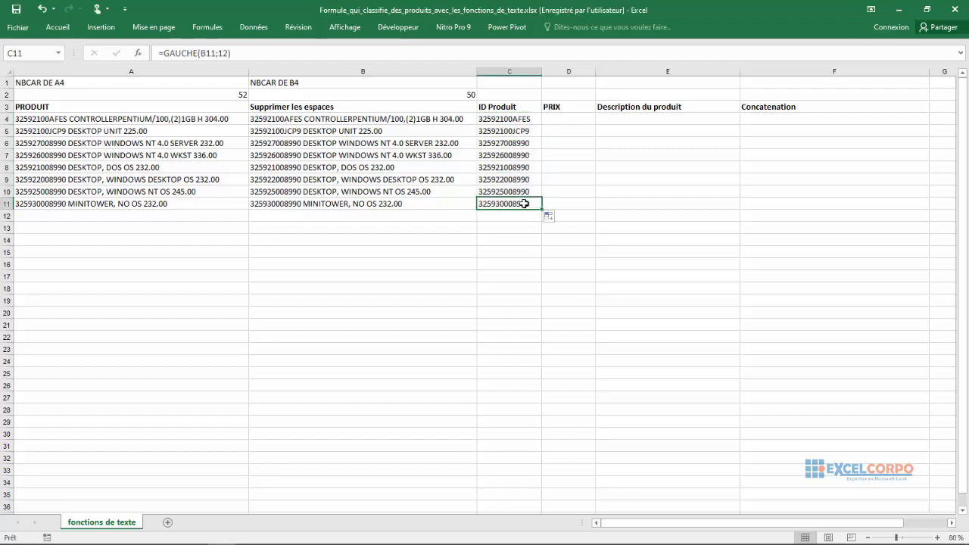
pyautogui.click(514, 191)
pyautogui.click(510, 180)
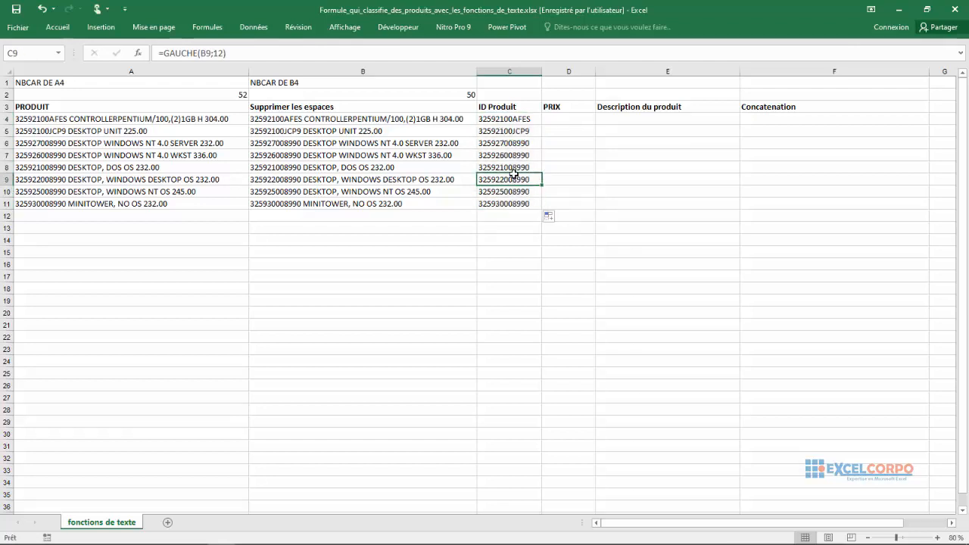
pyautogui.click(509, 167)
pyautogui.click(506, 155)
pyautogui.click(504, 143)
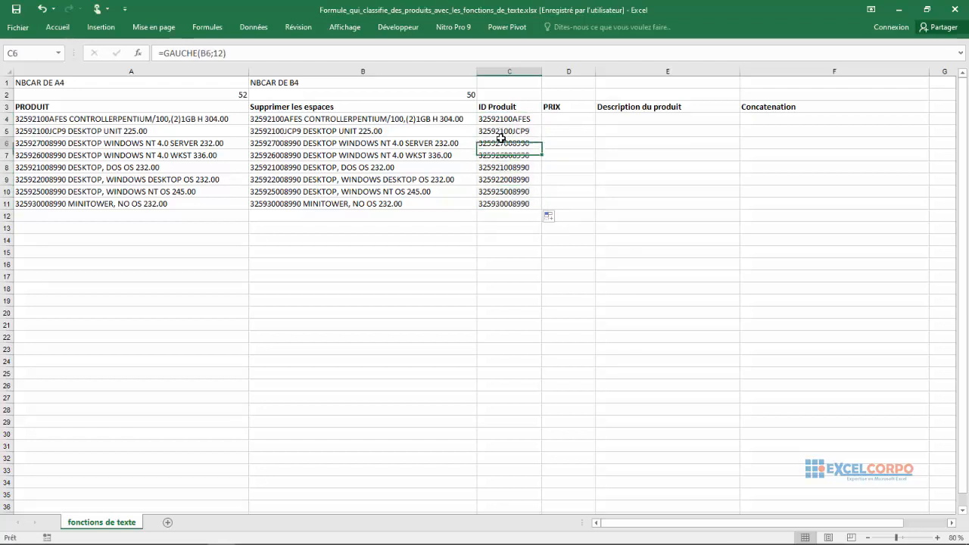
pyautogui.click(501, 72)
# Enter the formula =DROITE(B4;6) in D4 to extract the price from the cleaned text
pyautogui.click(561, 129)
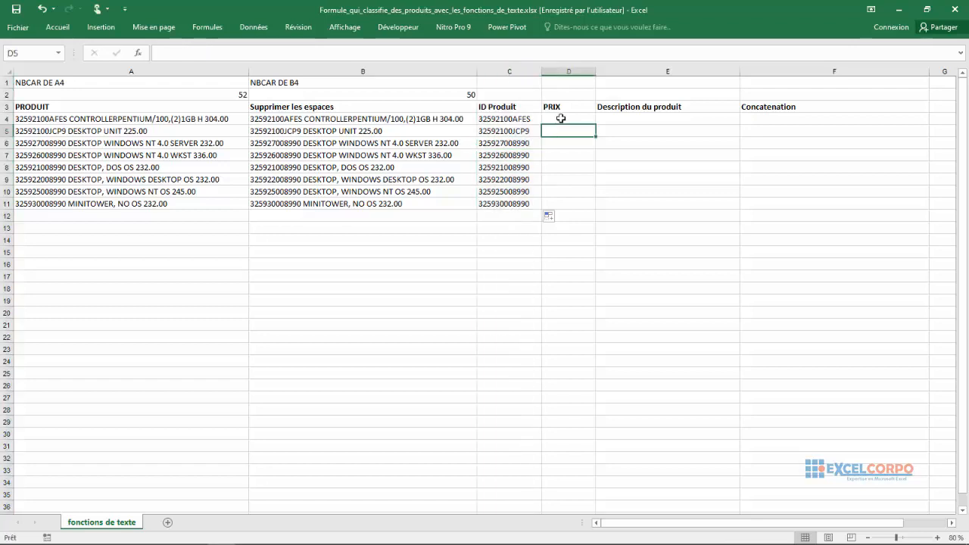
pyautogui.click(561, 118)
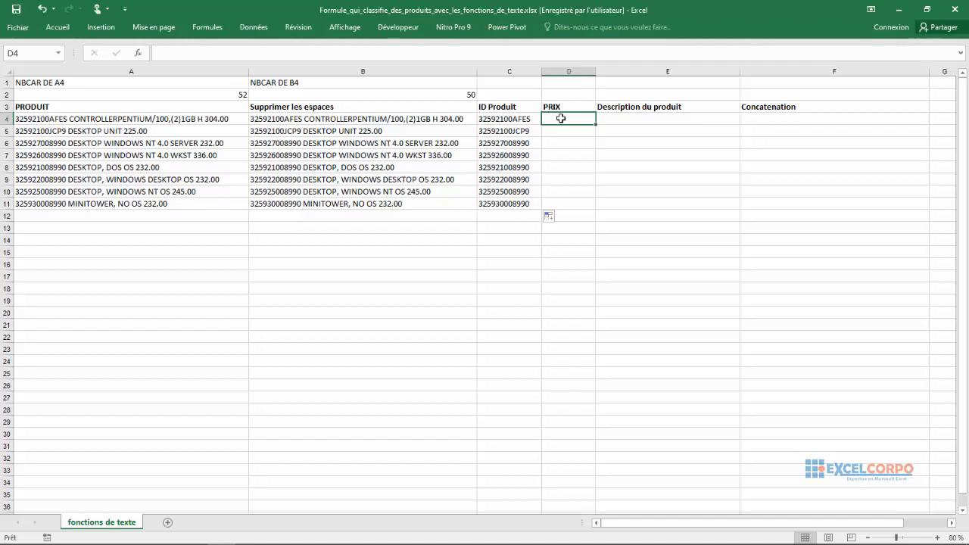
pyautogui.write('=')
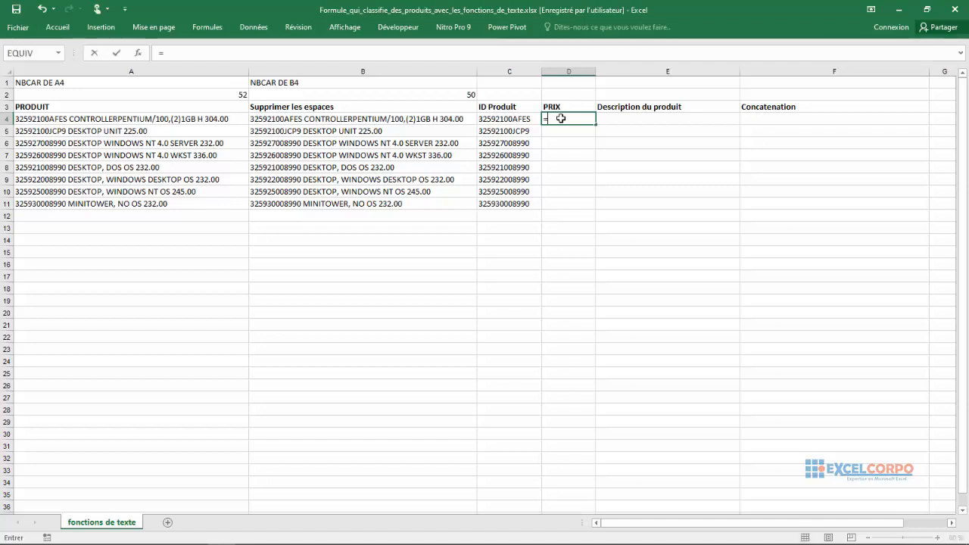
pyautogui.write('droi')
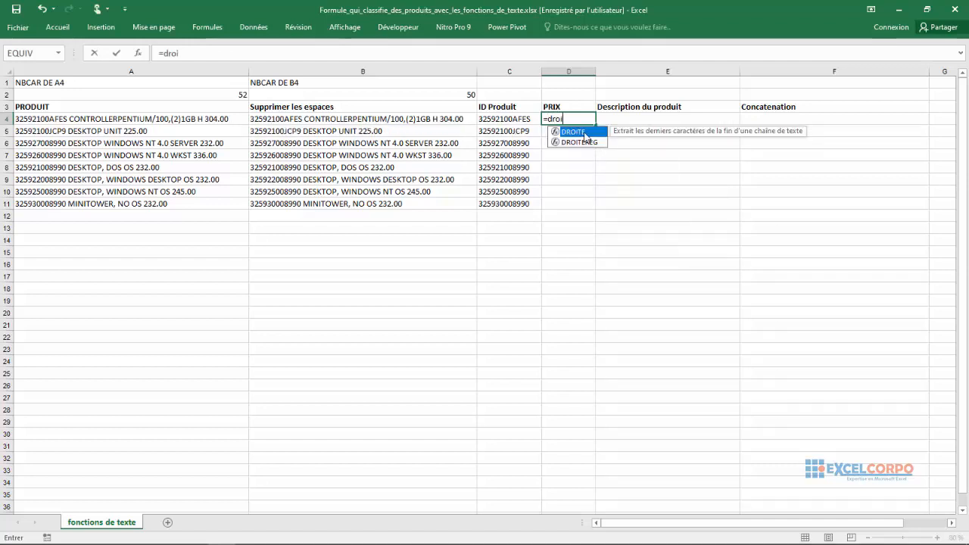
pyautogui.doubleClick(583, 134)
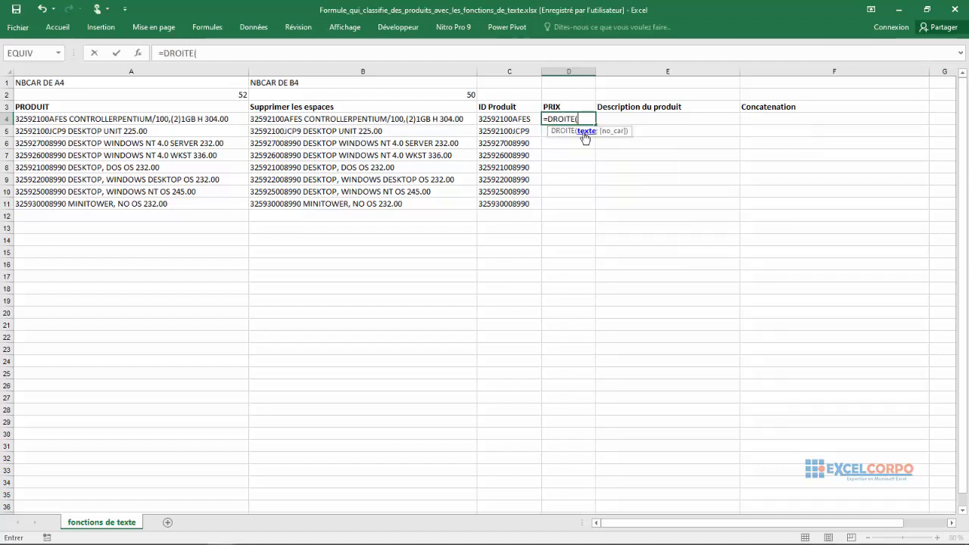
pyautogui.click(409, 119)
pyautogui.write(';')
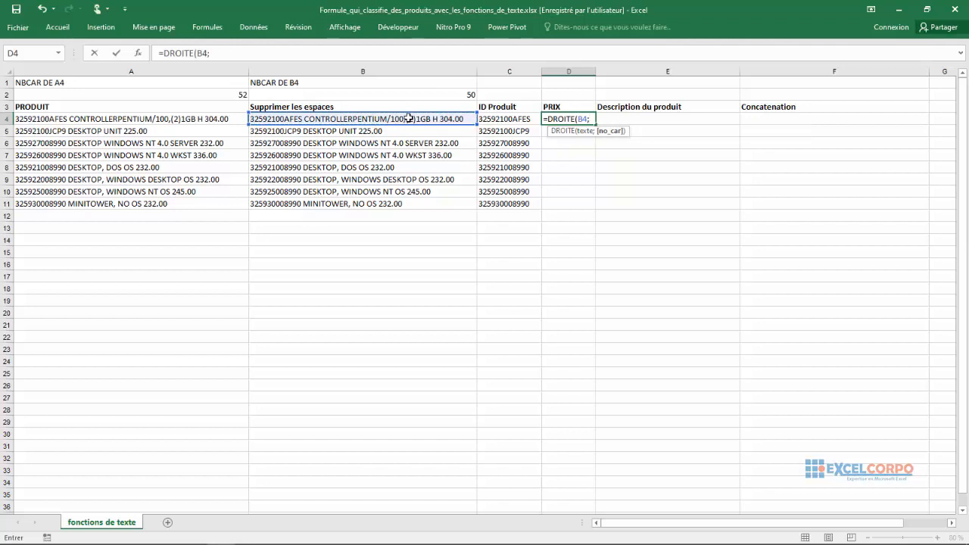
pyautogui.write('6')
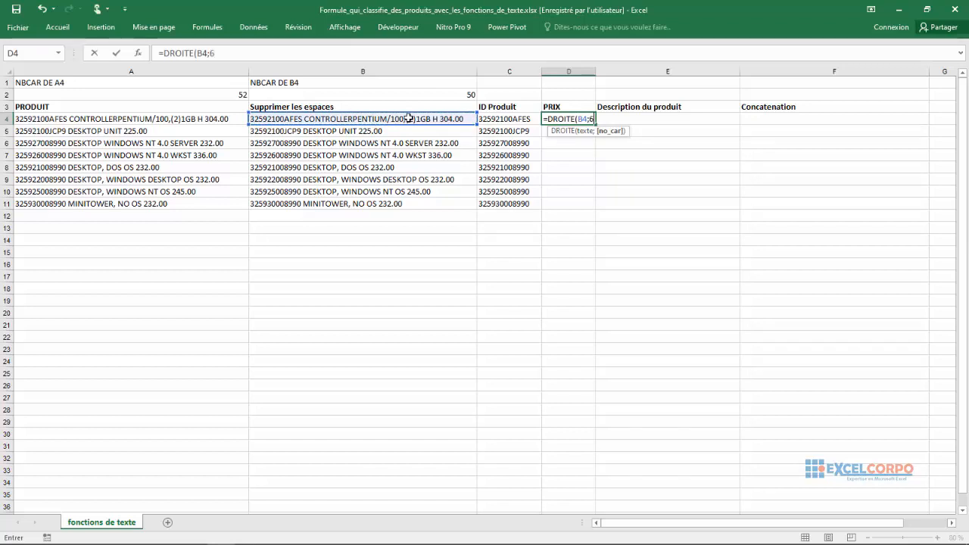
pyautogui.press('Return')
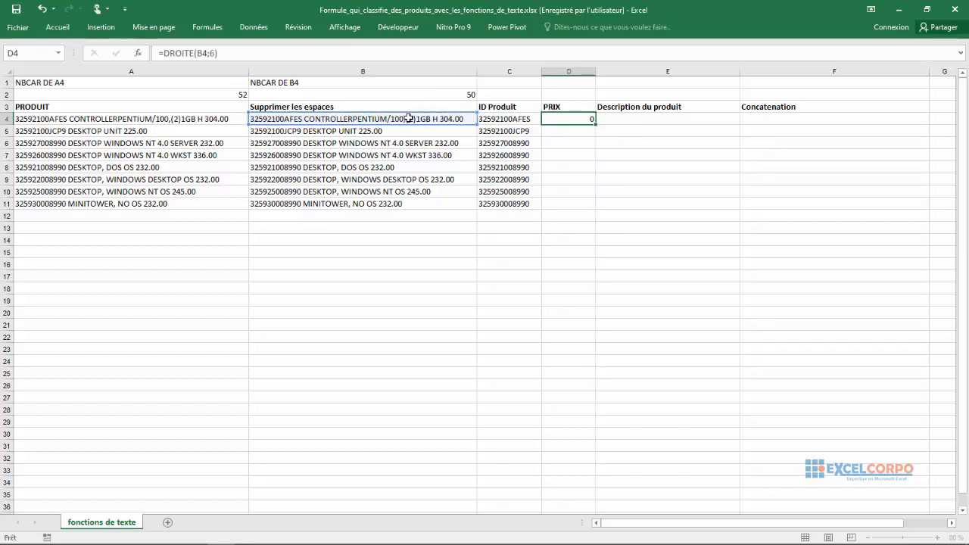
# Fill the DROITE formula from D4 down to D11 and compare the prices with the cleaned texts
pyautogui.click(565, 118)
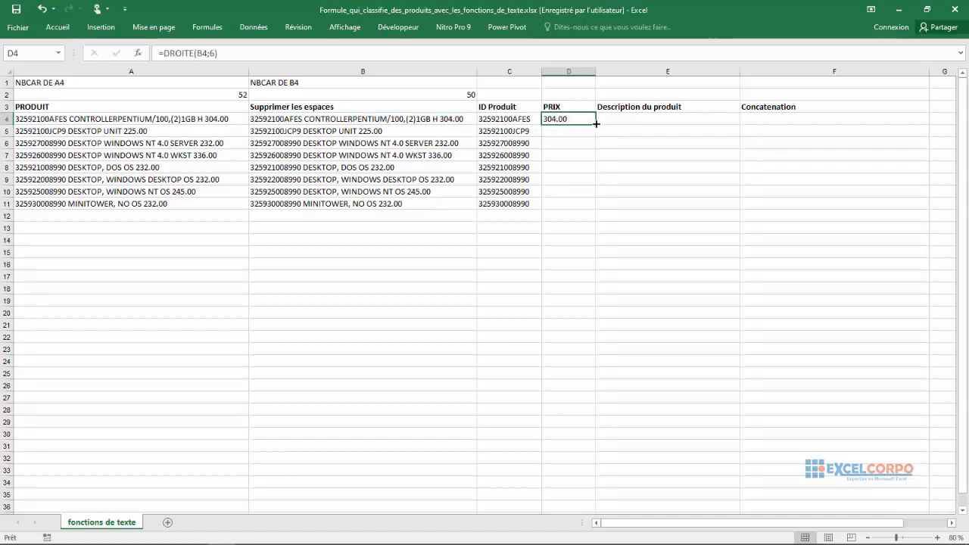
pyautogui.moveTo(596, 122); pyautogui.dragTo(593, 215)
pyautogui.click(593, 216)
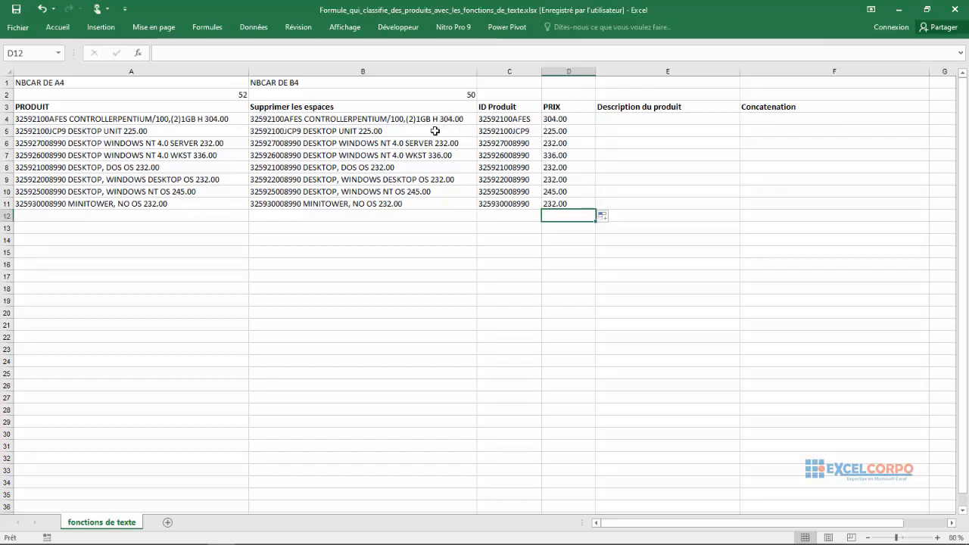
pyautogui.click(383, 132)
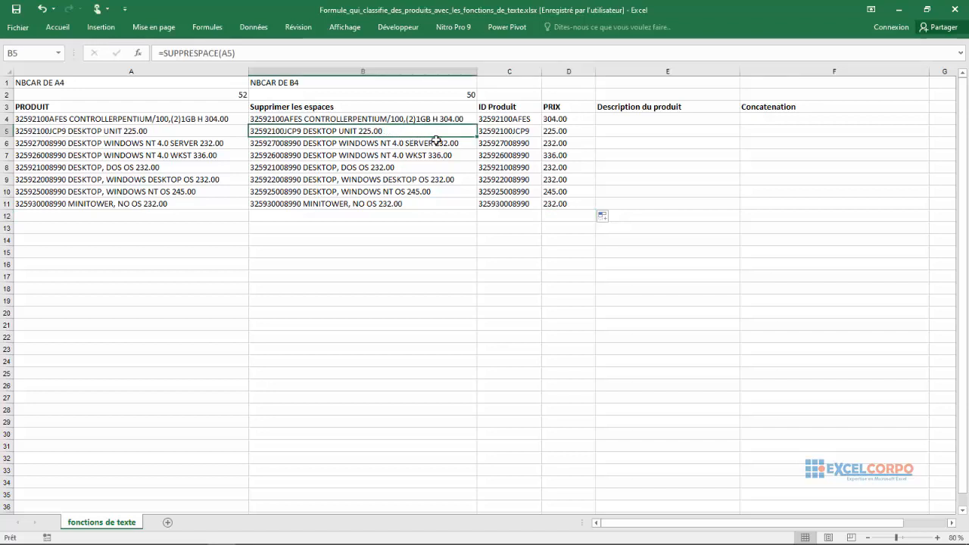
# Check the remaining cleaned texts in B6 to B11 against the extracted values in the PRIX column
pyautogui.click(435, 144)
pyautogui.click(435, 154)
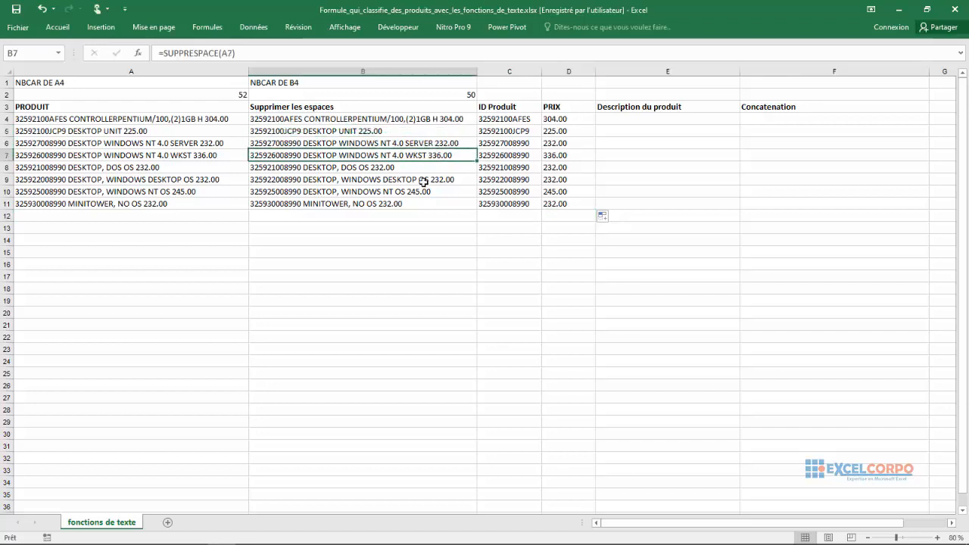
pyautogui.click(407, 169)
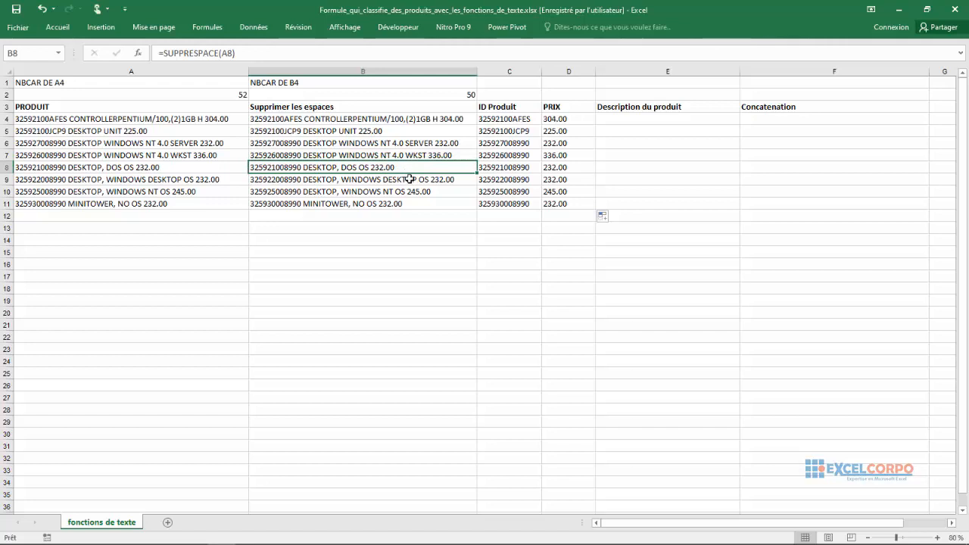
pyautogui.click(410, 179)
pyautogui.click(409, 191)
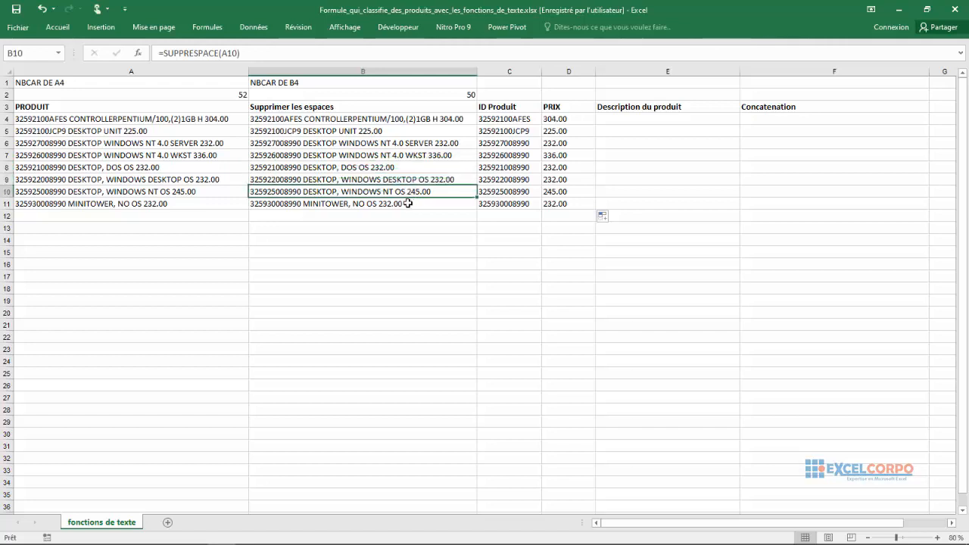
pyautogui.click(411, 204)
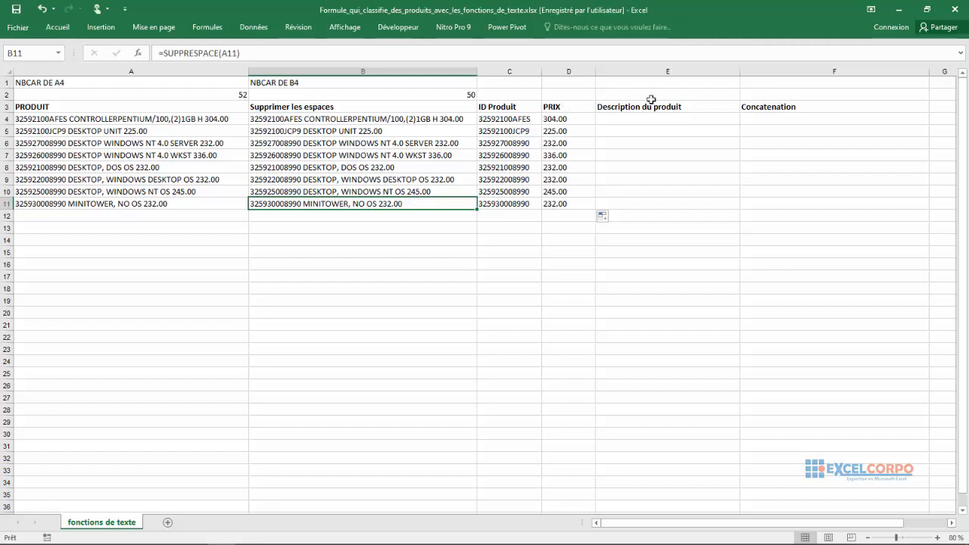
pyautogui.click(564, 109)
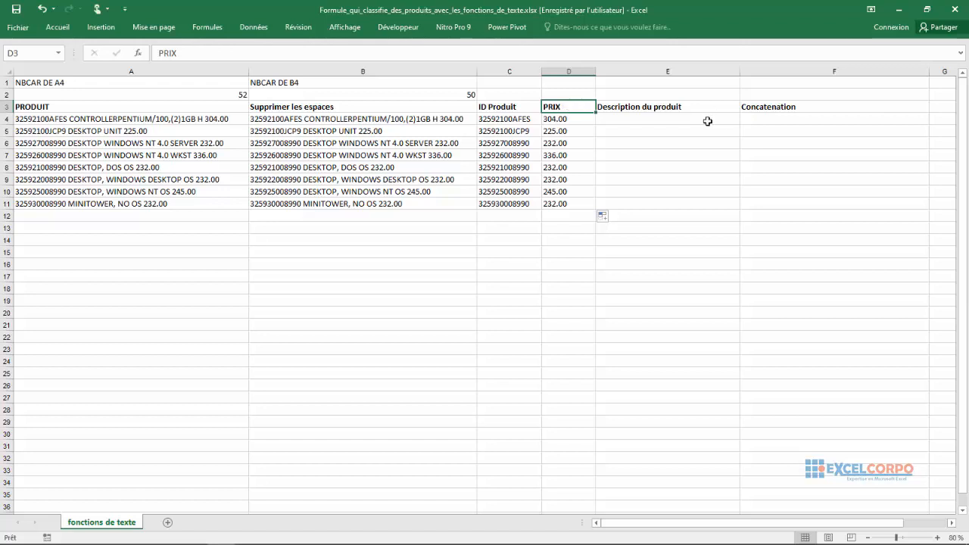
# Enter the formula =STXT(B4;13;NBCAR(B4)-6-12) in E4 to extract the product description from the cleaned text
pyautogui.click(646, 120)
pyautogui.write('=')
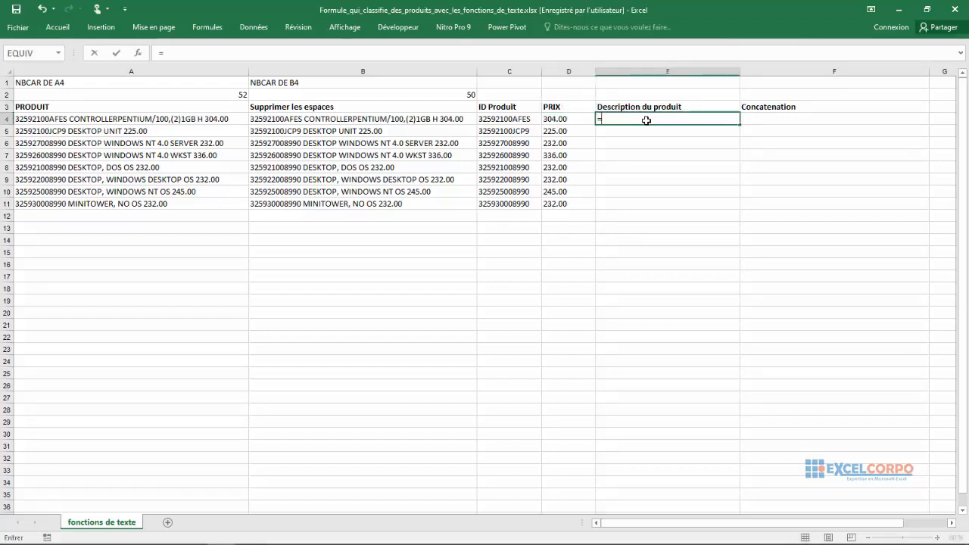
pyautogui.write('st')
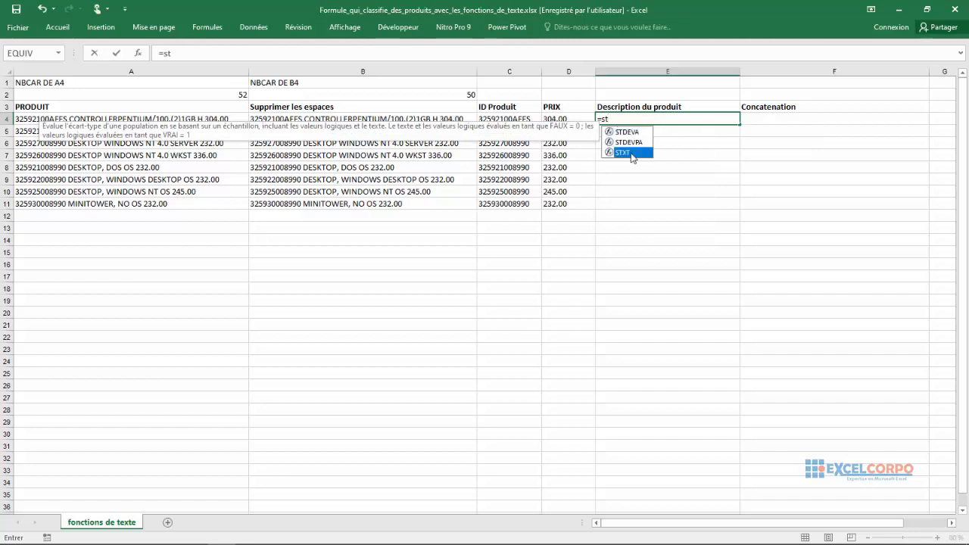
pyautogui.doubleClick(632, 154)
pyautogui.press('BackSpace')
pyautogui.press('BackSpace')
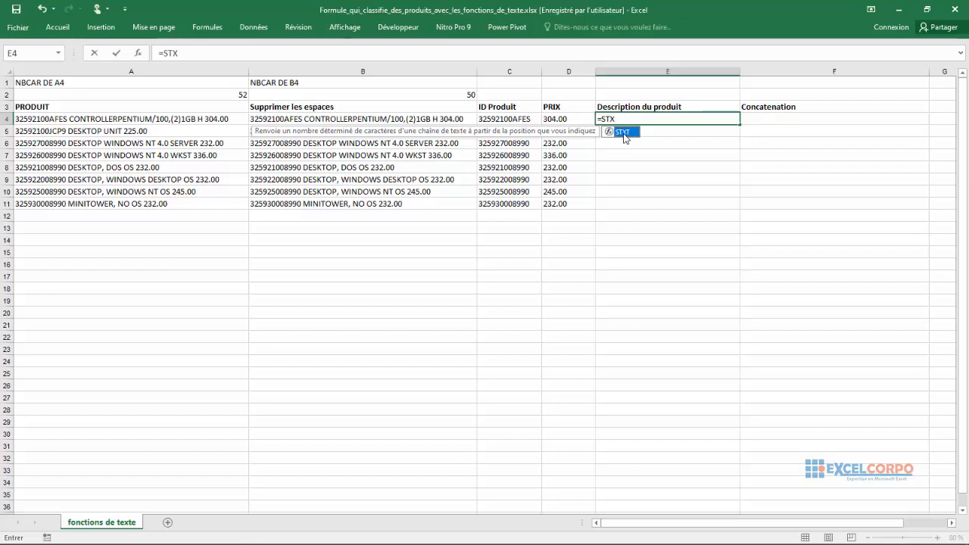
pyautogui.doubleClick(623, 133)
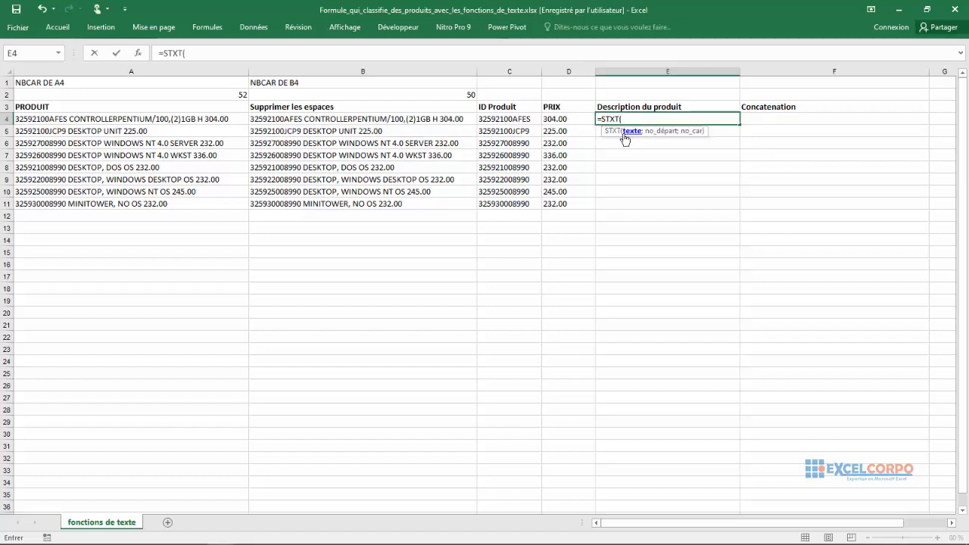
pyautogui.write('b4')
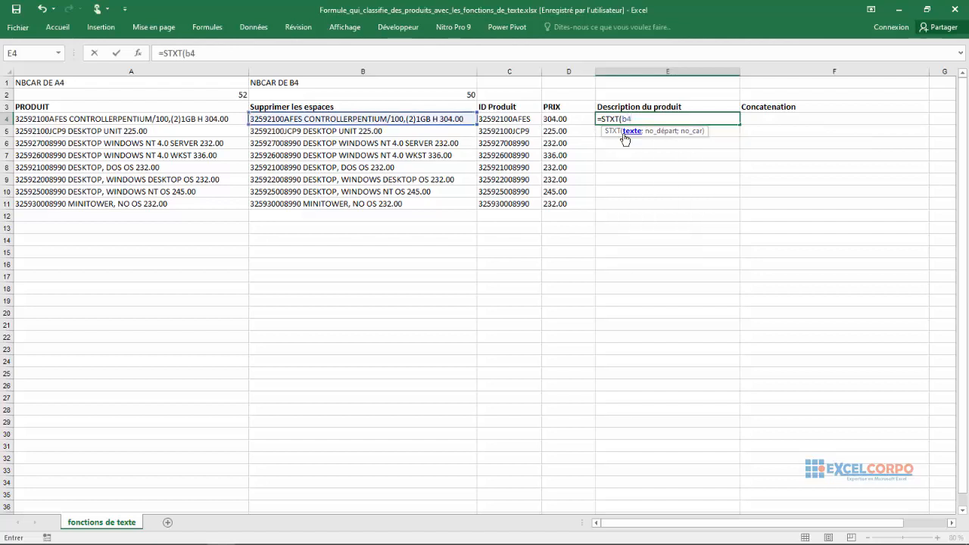
pyautogui.write(';')
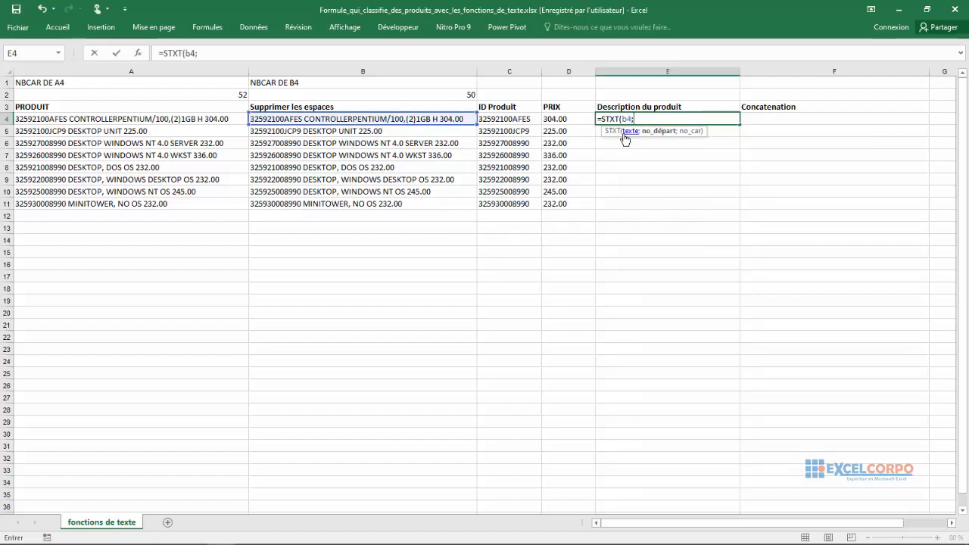
pyautogui.write('13;N')
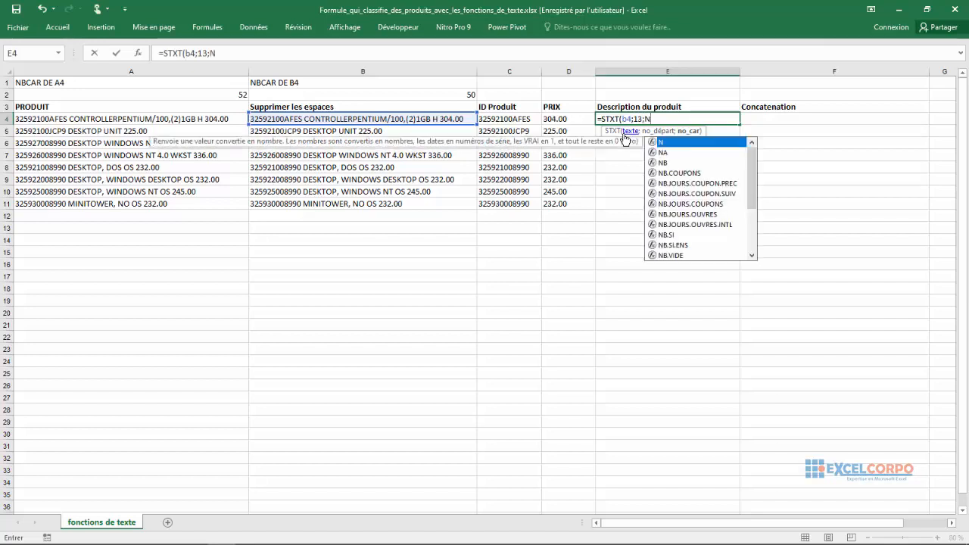
pyautogui.write('b')
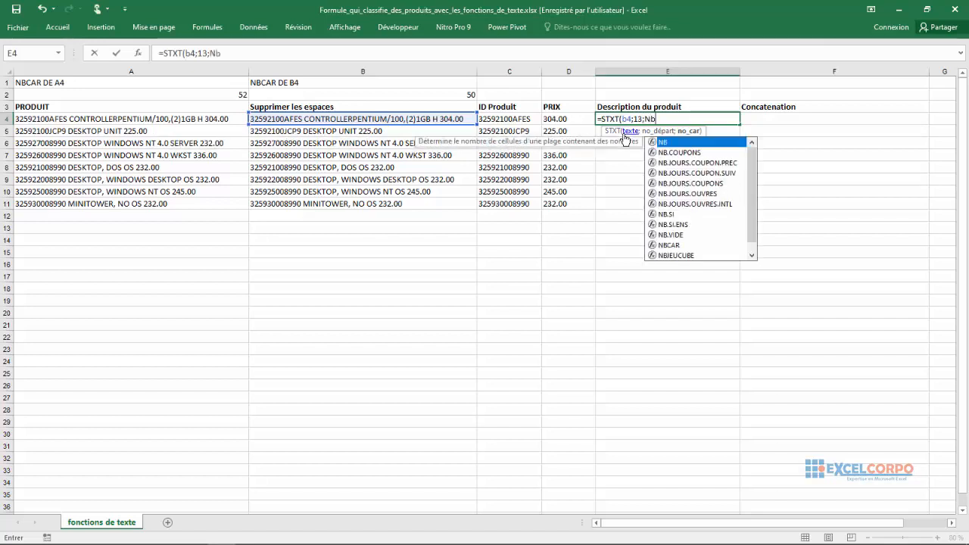
pyautogui.doubleClick(669, 245)
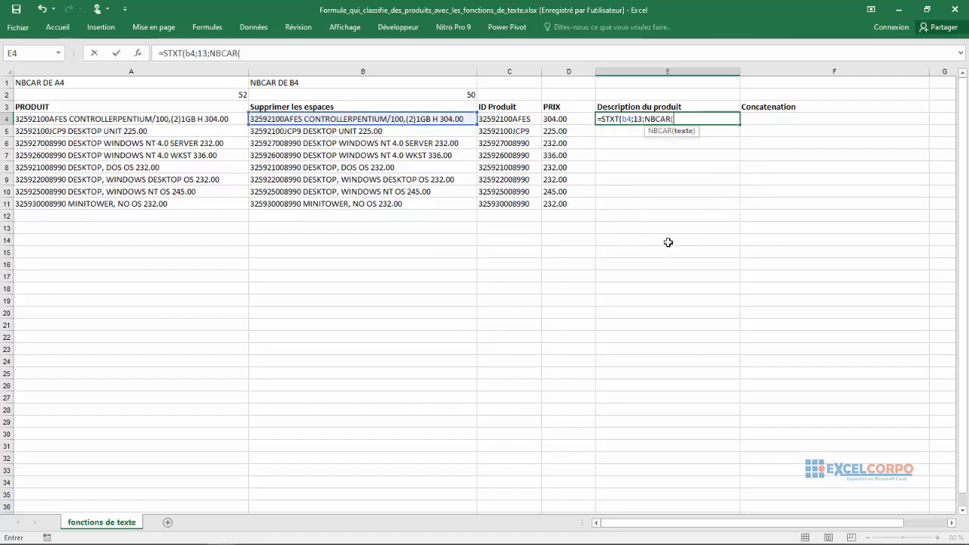
pyautogui.click(457, 117)
pyautogui.write(')')
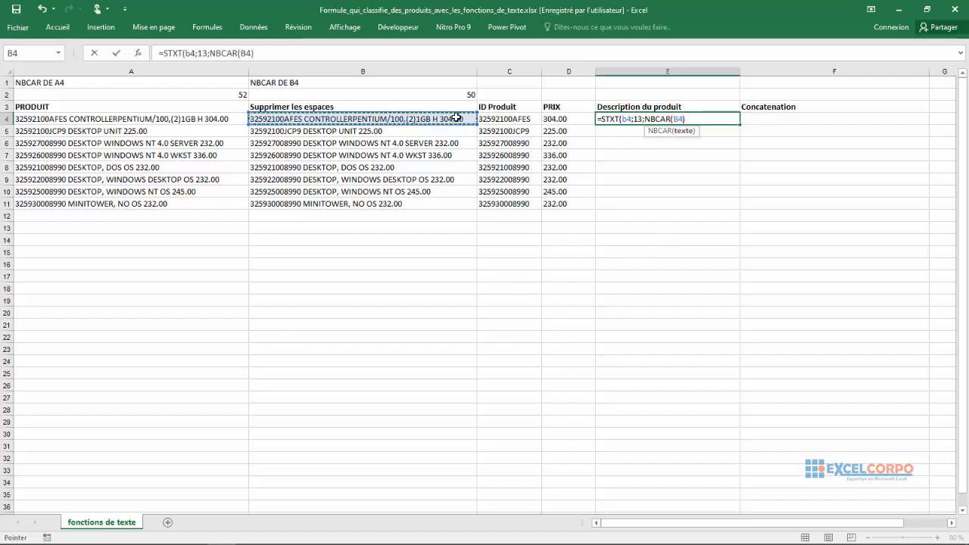
pyautogui.write(')-6')
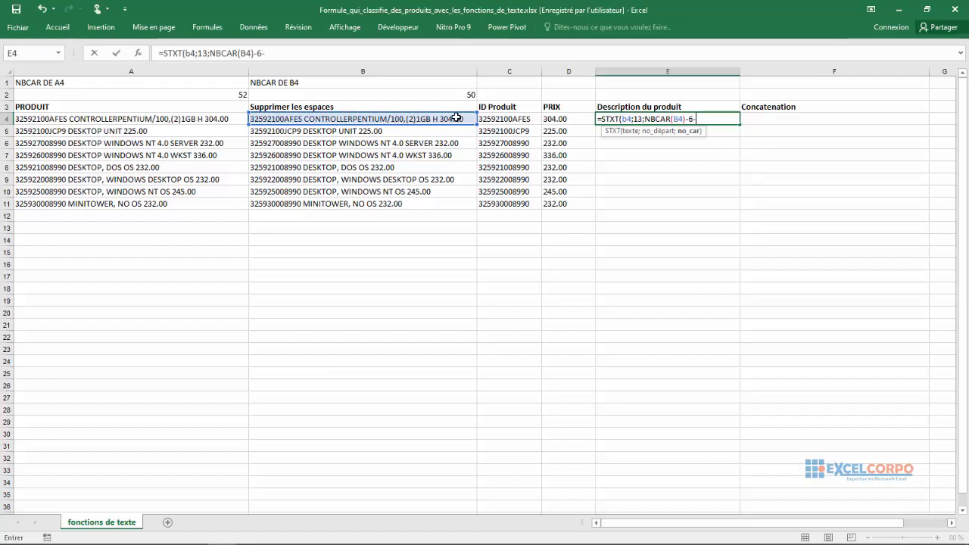
pyautogui.write('-12')
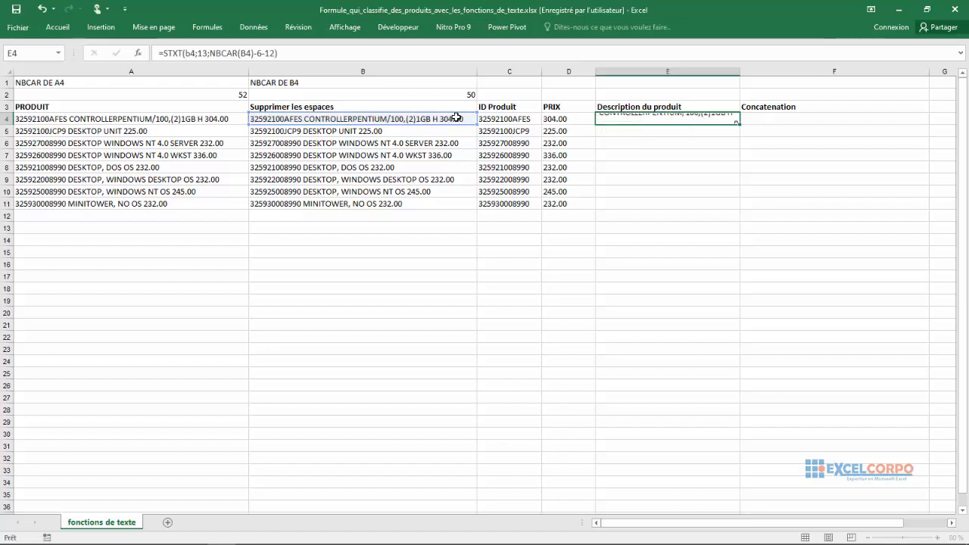
pyautogui.press('Return')
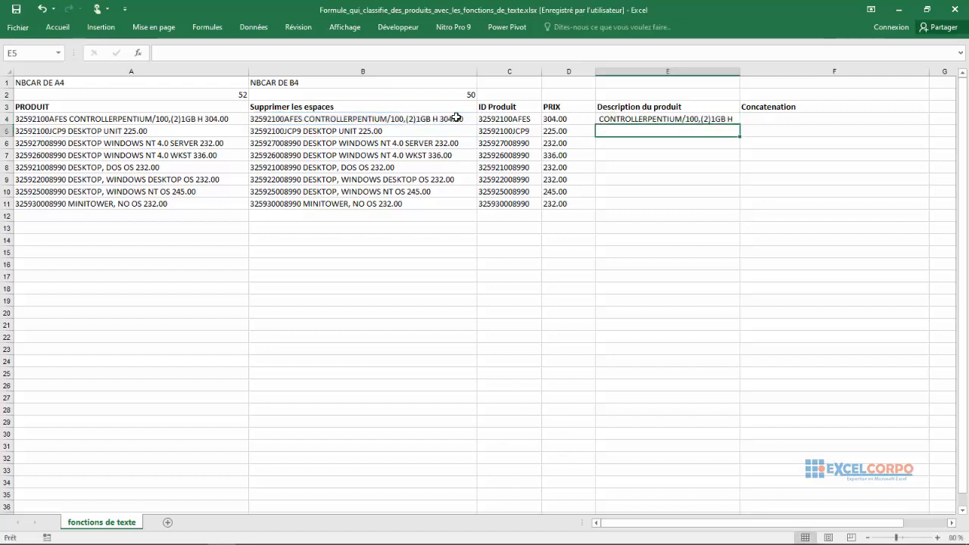
# Fill the STXT formula from E4 down to E11 and review the formula in E4
pyautogui.click(649, 119)
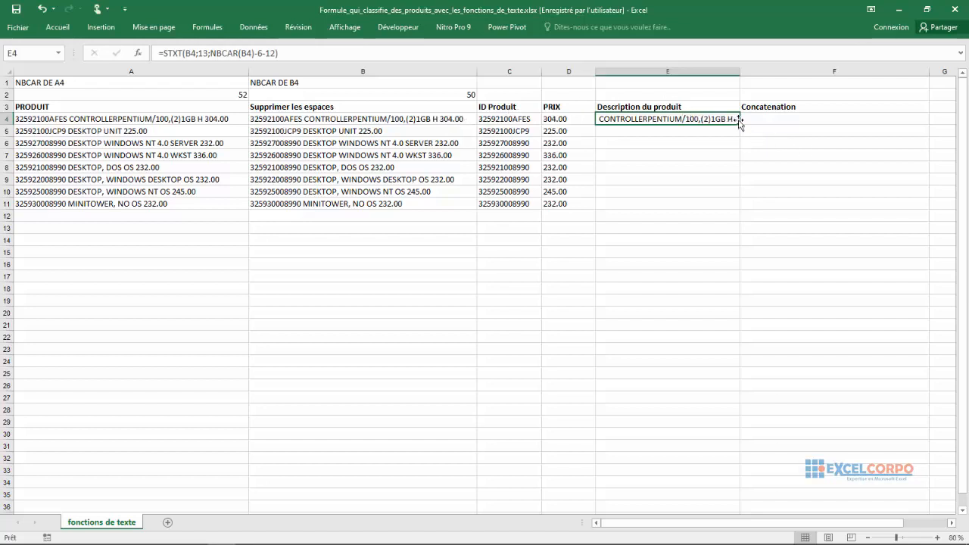
pyautogui.moveTo(739, 123); pyautogui.dragTo(731, 210)
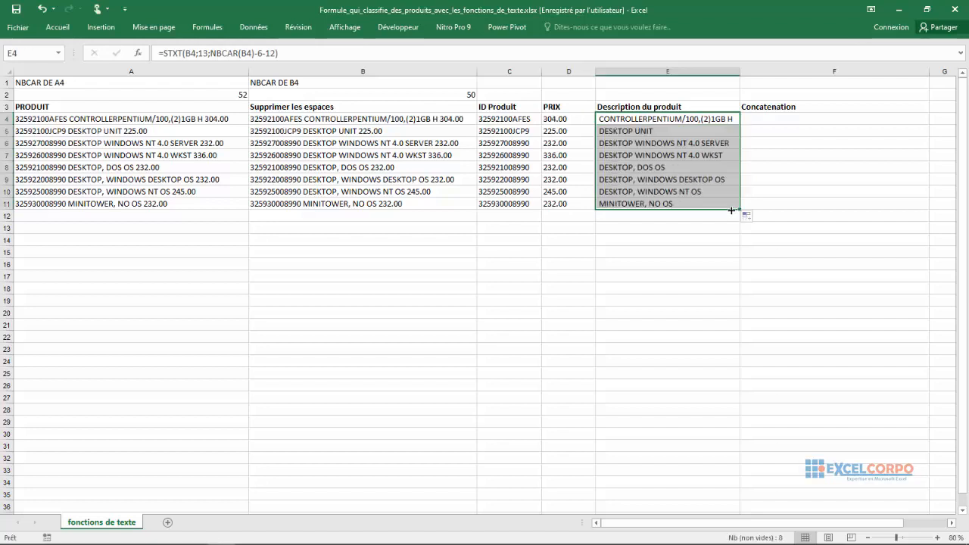
pyautogui.click(543, 194)
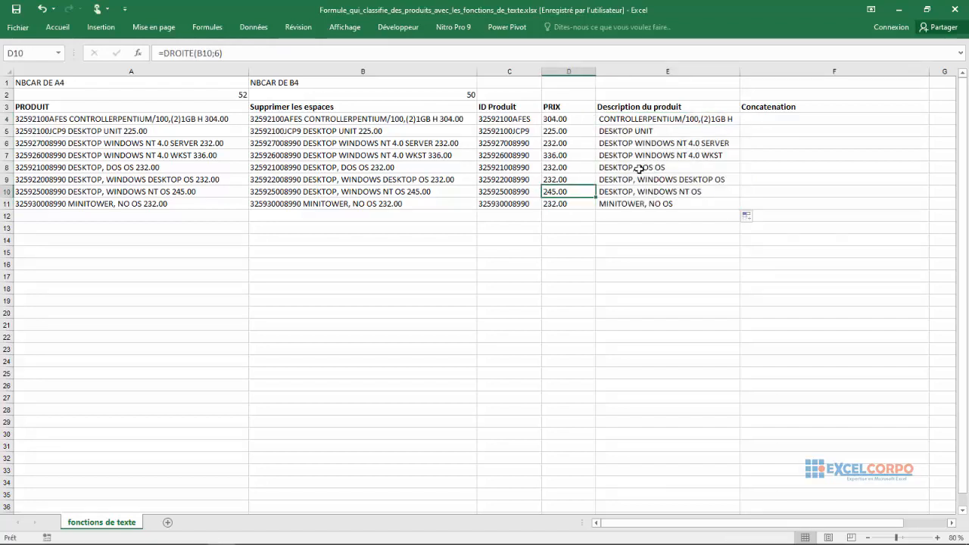
pyautogui.click(665, 119)
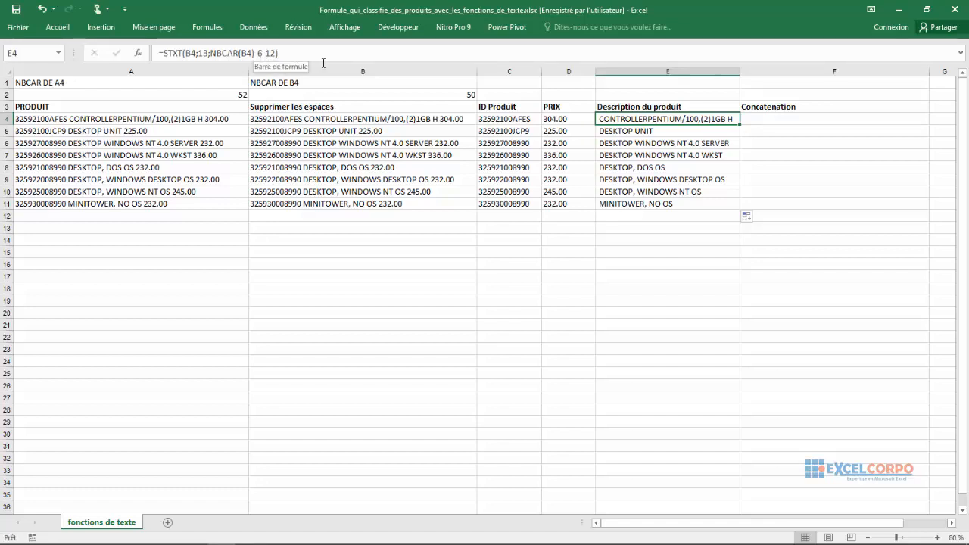
pyautogui.click(609, 219)
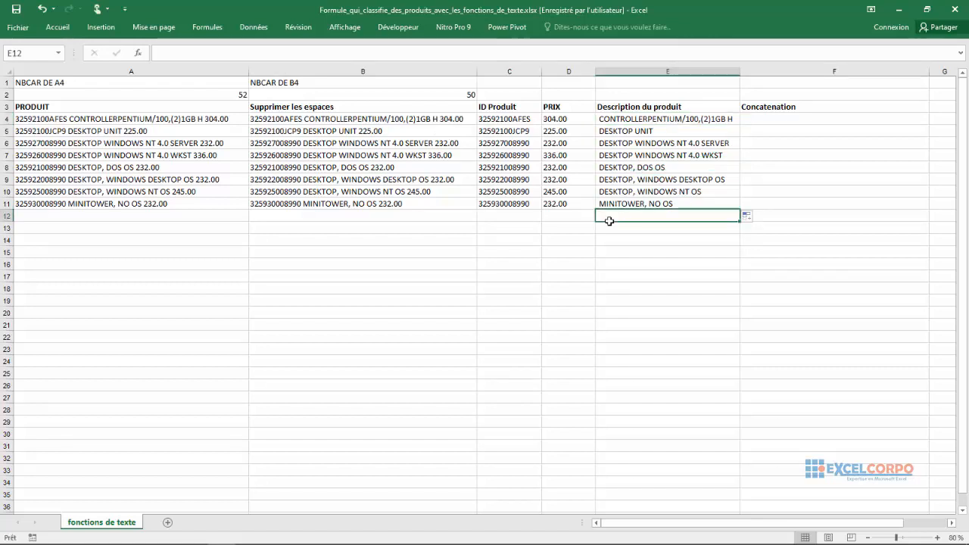
# Review the ID Produit, PRIX and Description du produit columns alongside the cleaned texts in column B
pyautogui.click(520, 71)
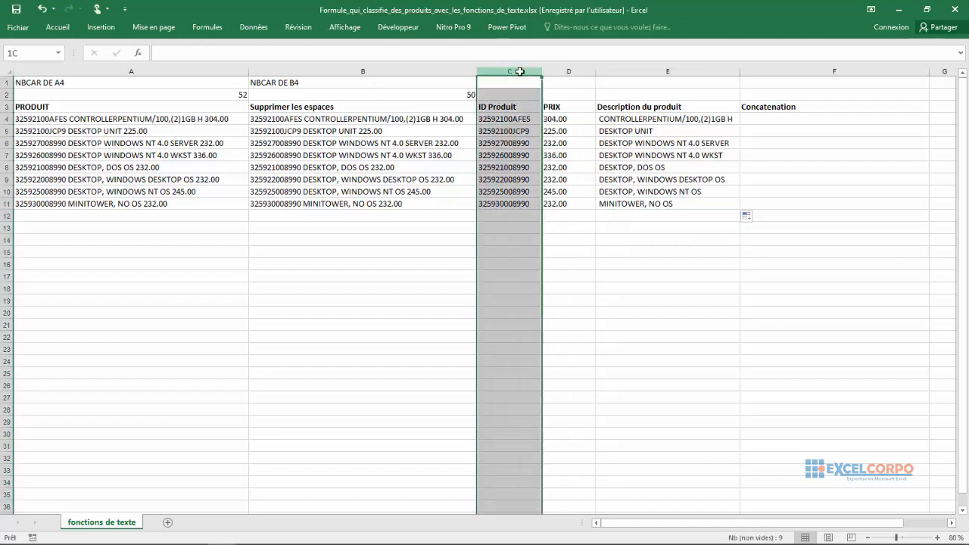
pyautogui.click(569, 69)
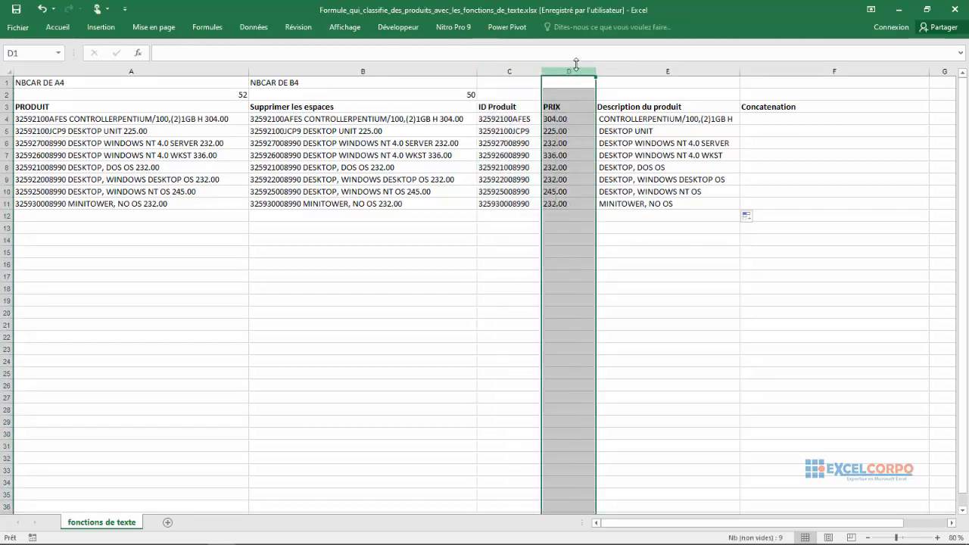
pyautogui.click(673, 71)
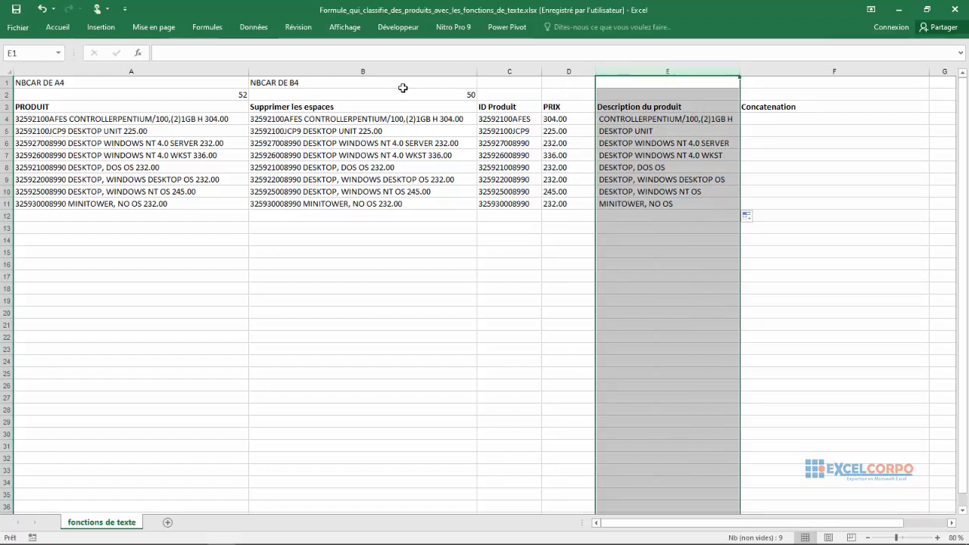
pyautogui.click(386, 71)
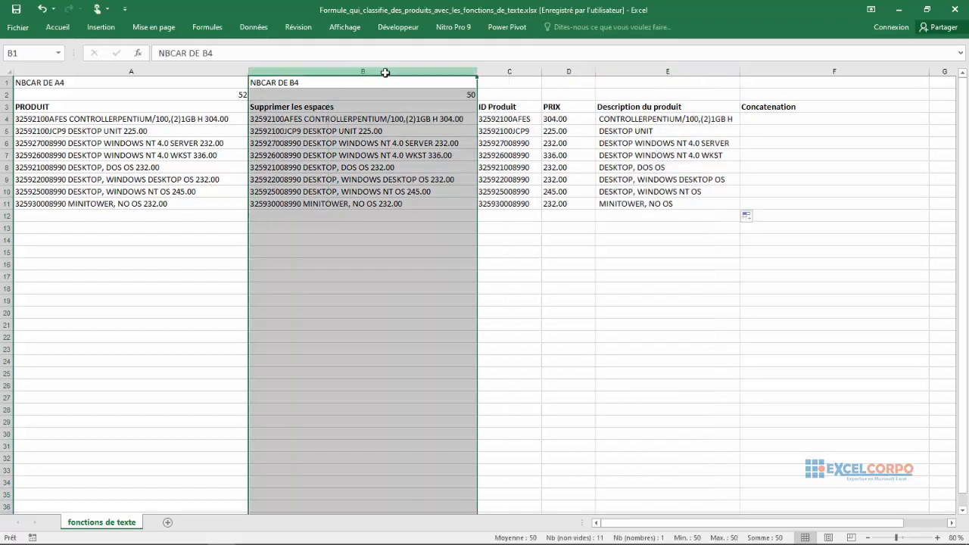
# Enter the formula =CONCATENER(C4;E4;D4) in F4 to join the product ID, description and price
pyautogui.click(770, 119)
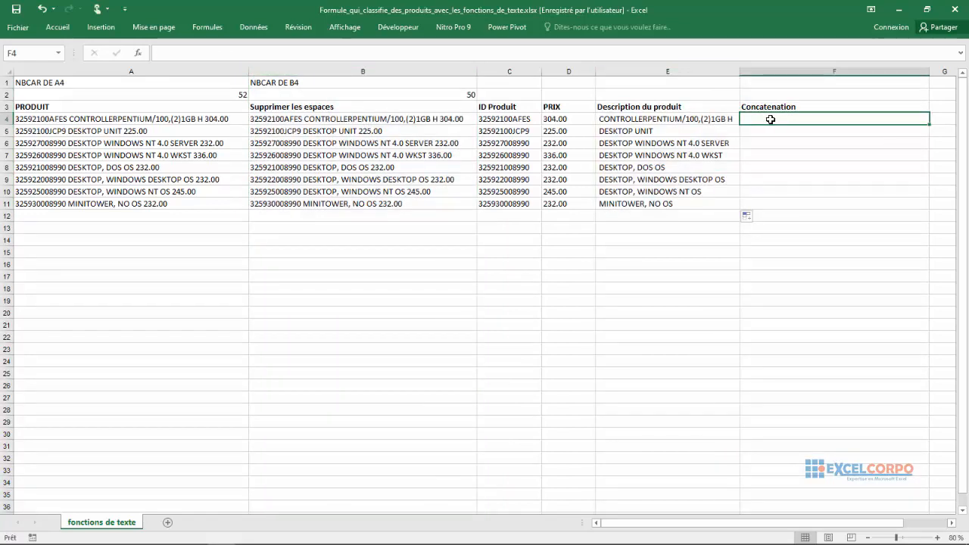
pyautogui.write('=')
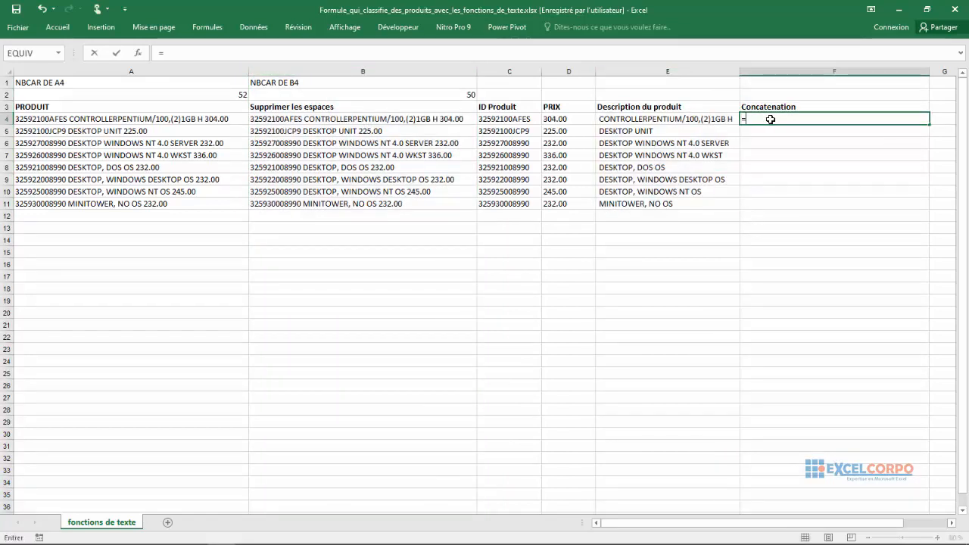
pyautogui.write('c')
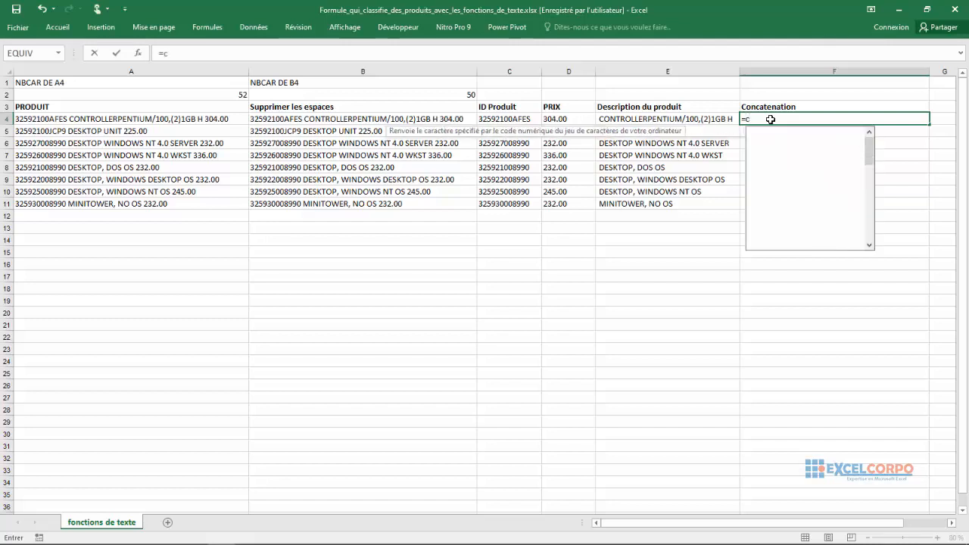
pyautogui.write('ona')
pyautogui.press('BackSpace')
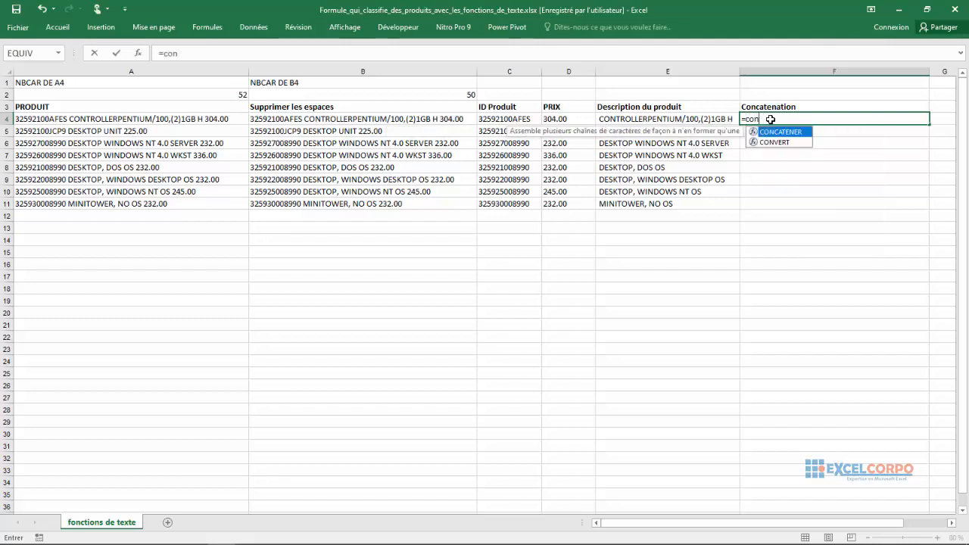
pyautogui.write('c')
pyautogui.doubleClick(794, 132)
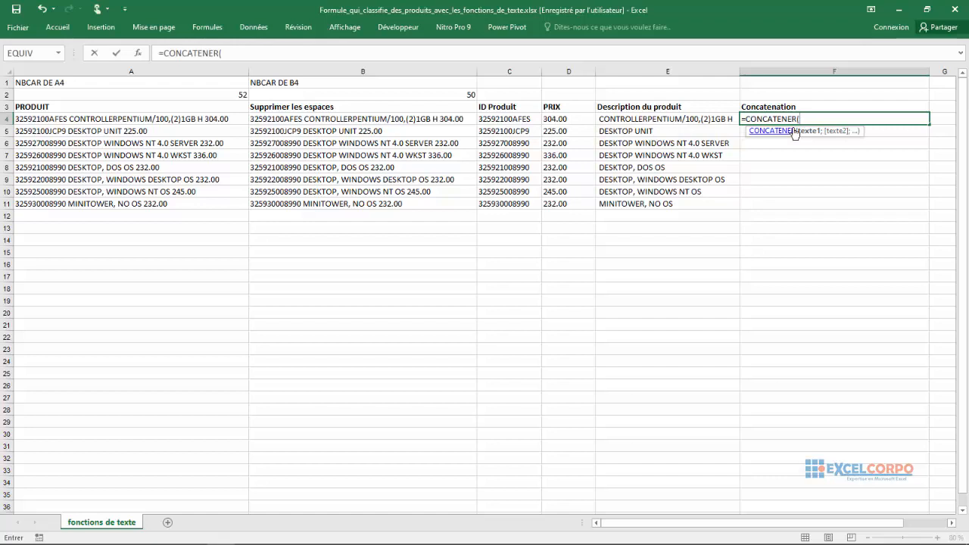
pyautogui.click(493, 119)
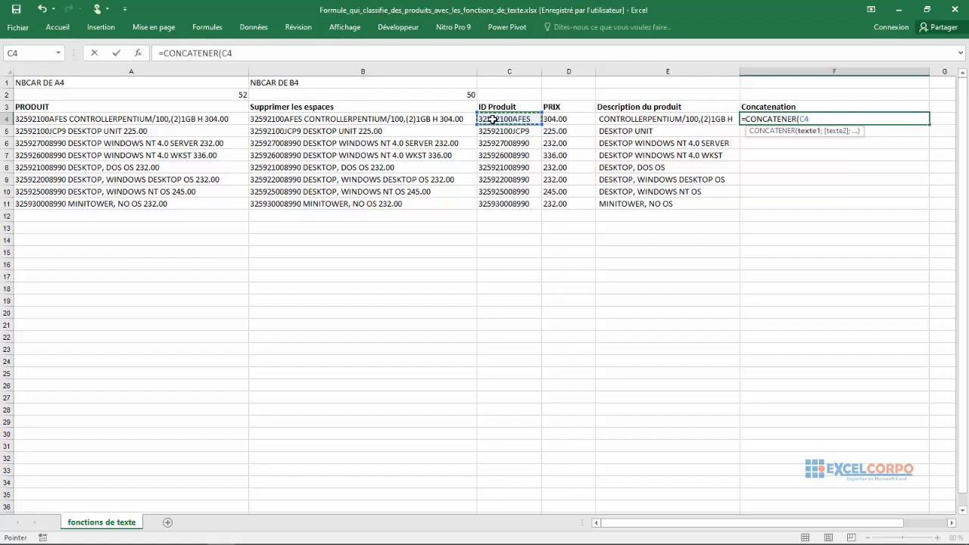
pyautogui.write(';')
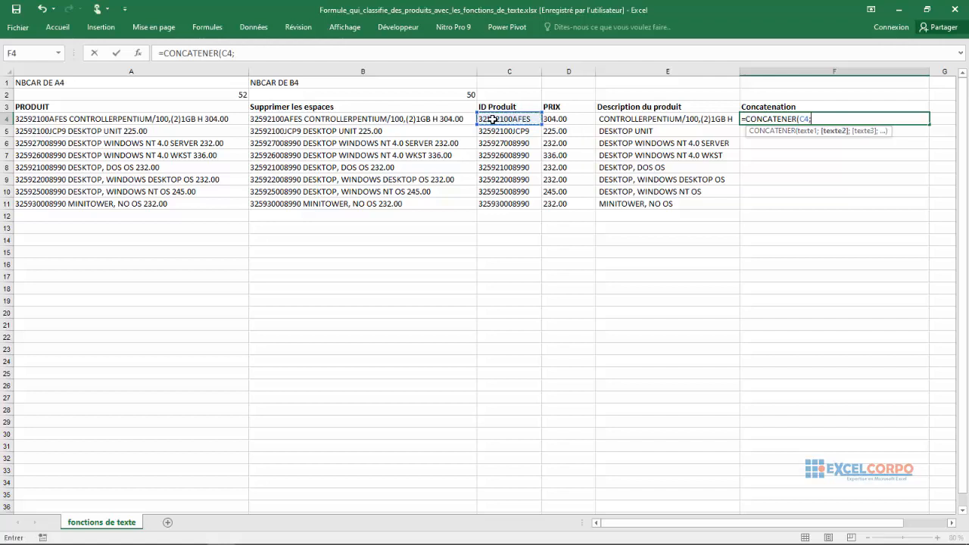
pyautogui.click(643, 120)
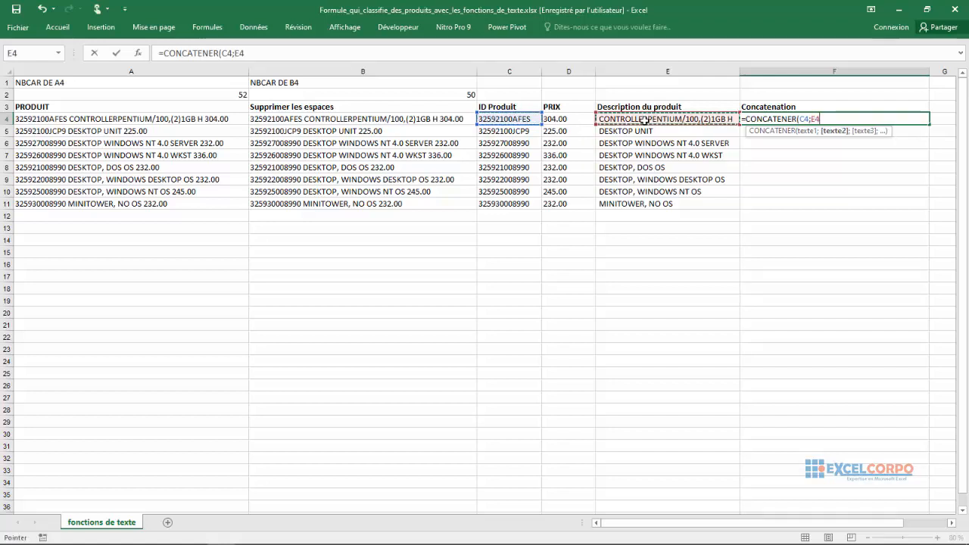
pyautogui.write(';')
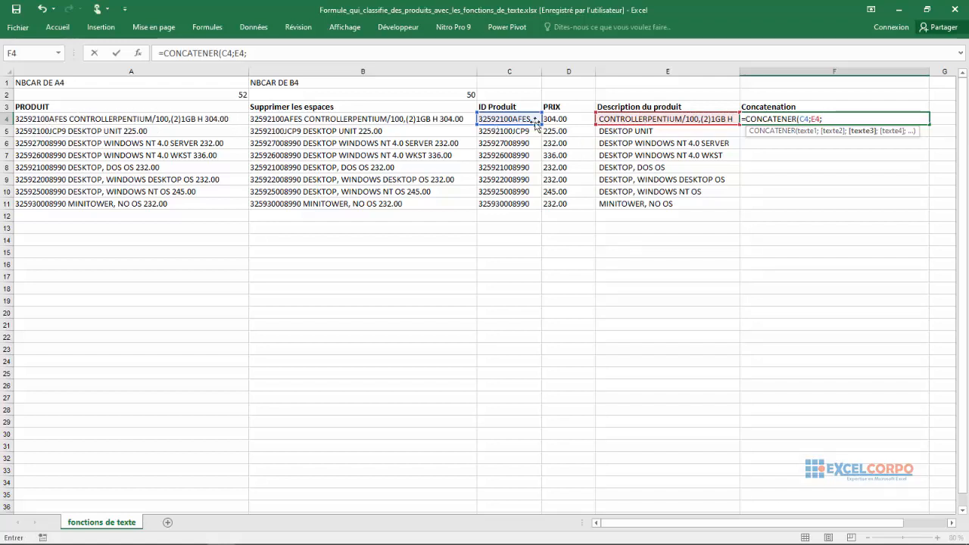
pyautogui.click(566, 119)
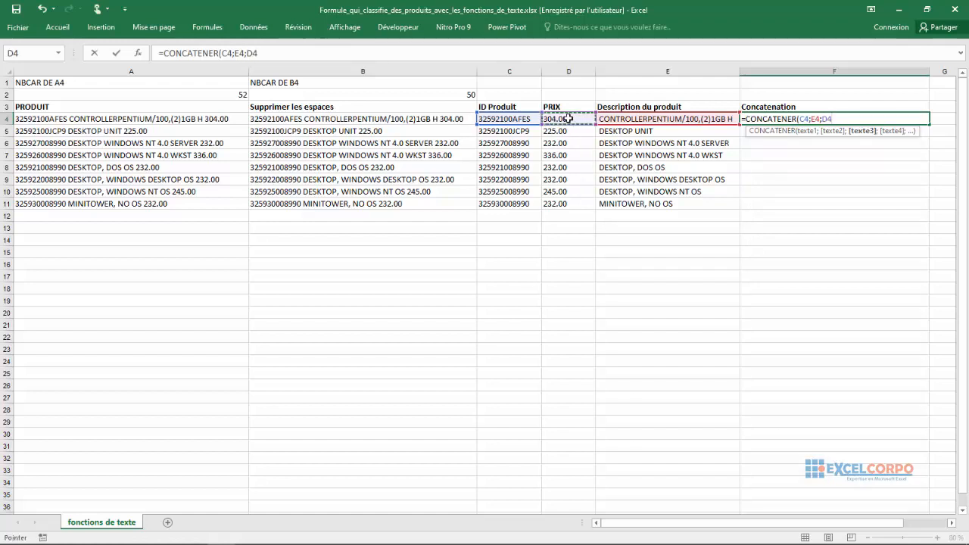
pyautogui.press('Return')
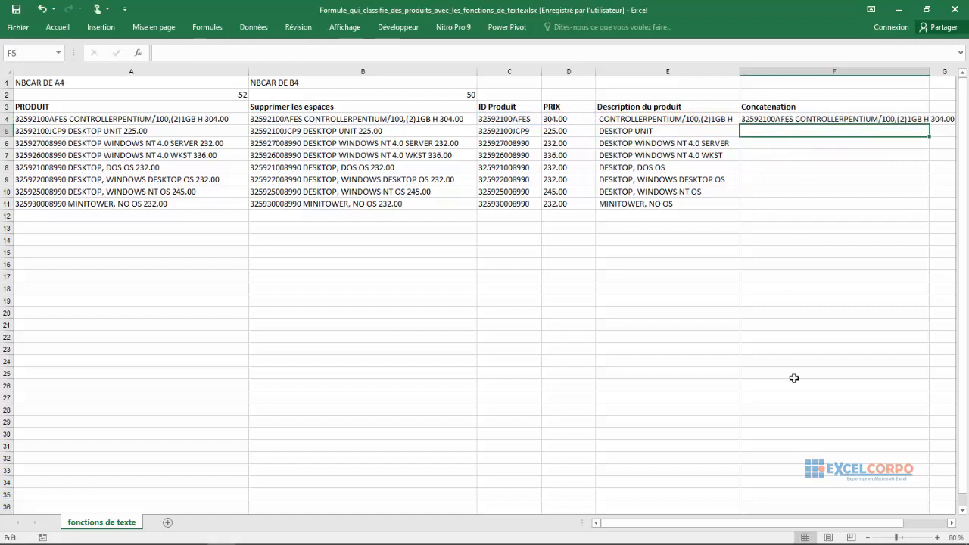
# Widen column F to fit its text and fill the CONCATENER formula from F4 down to F11
pyautogui.moveTo(693, 532); pyautogui.dragTo(718, 532)
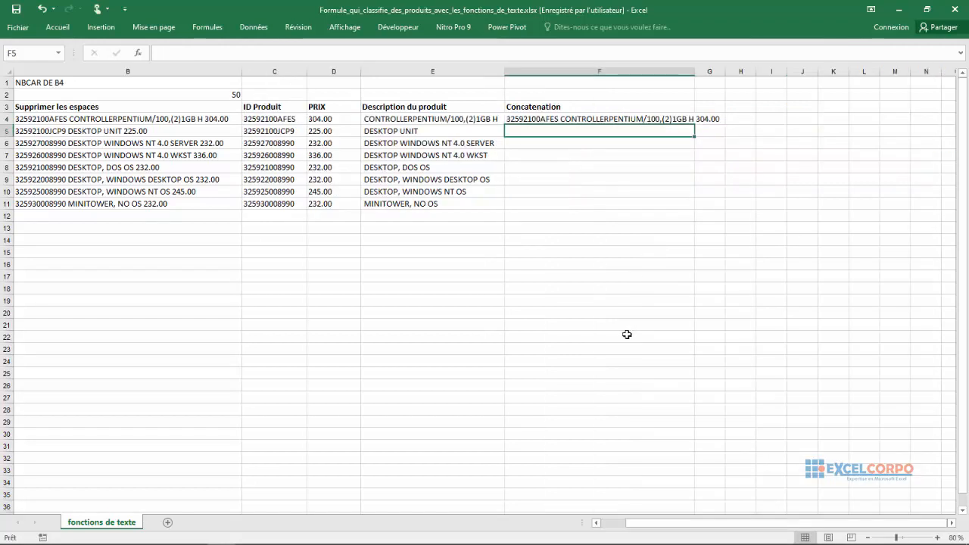
pyautogui.moveTo(693, 71); pyautogui.dragTo(734, 71)
pyautogui.click(708, 119)
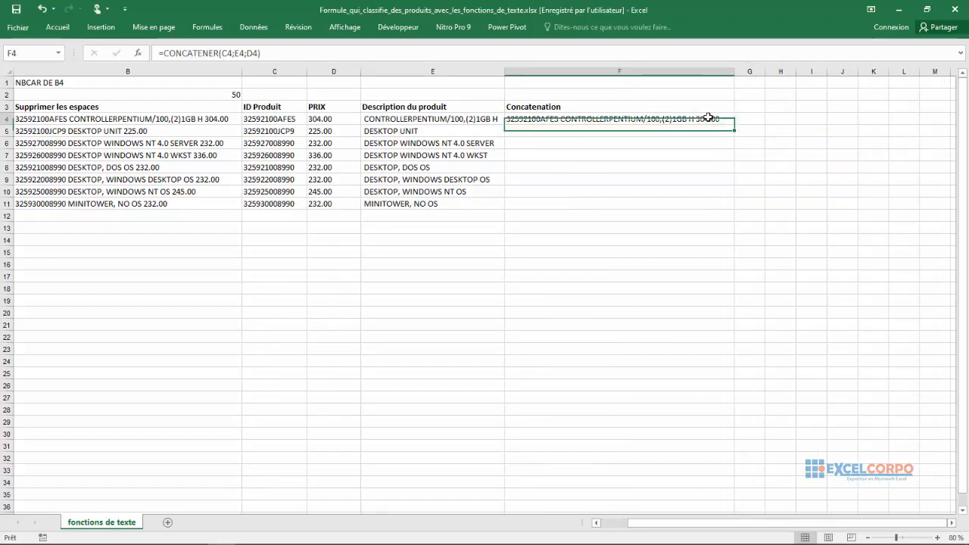
pyautogui.moveTo(733, 131); pyautogui.dragTo(721, 211)
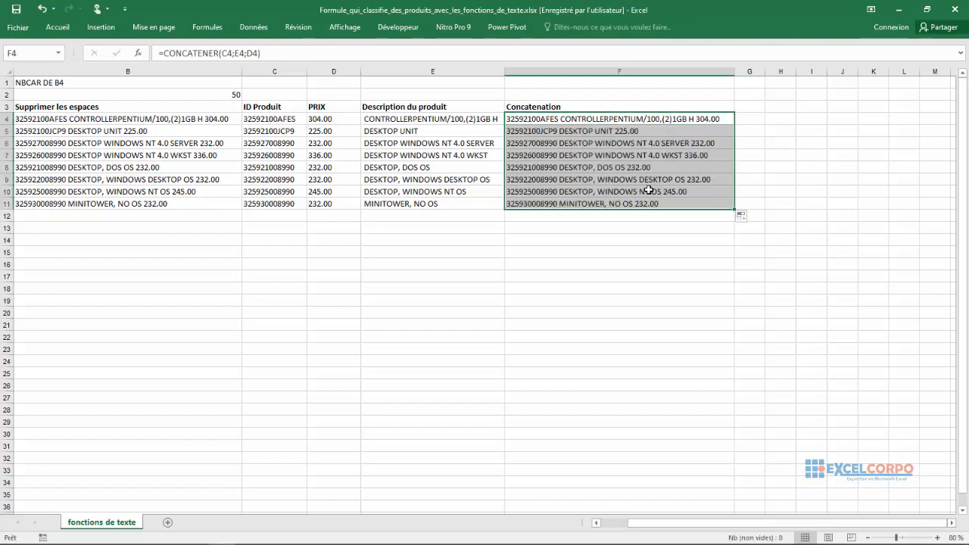
pyautogui.click(649, 190)
pyautogui.click(617, 155)
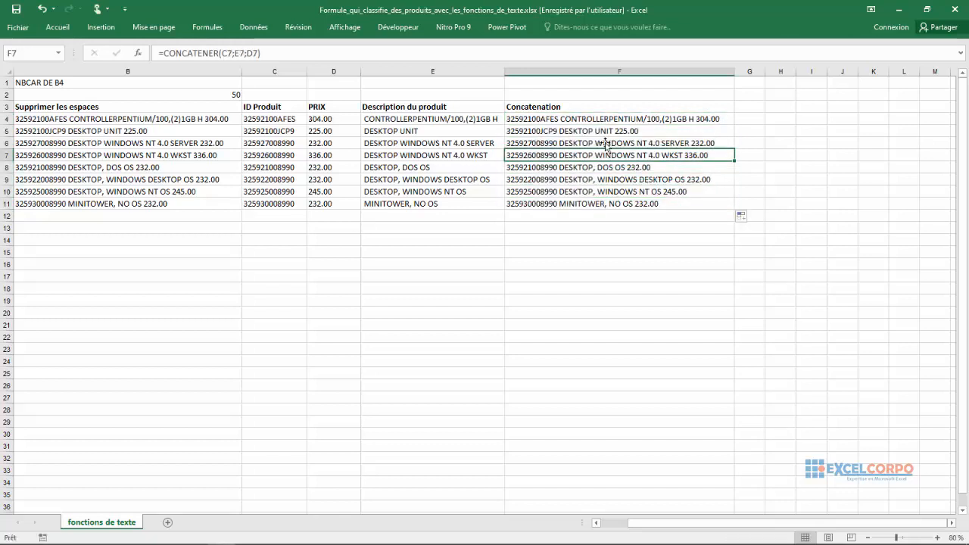
pyautogui.click(594, 131)
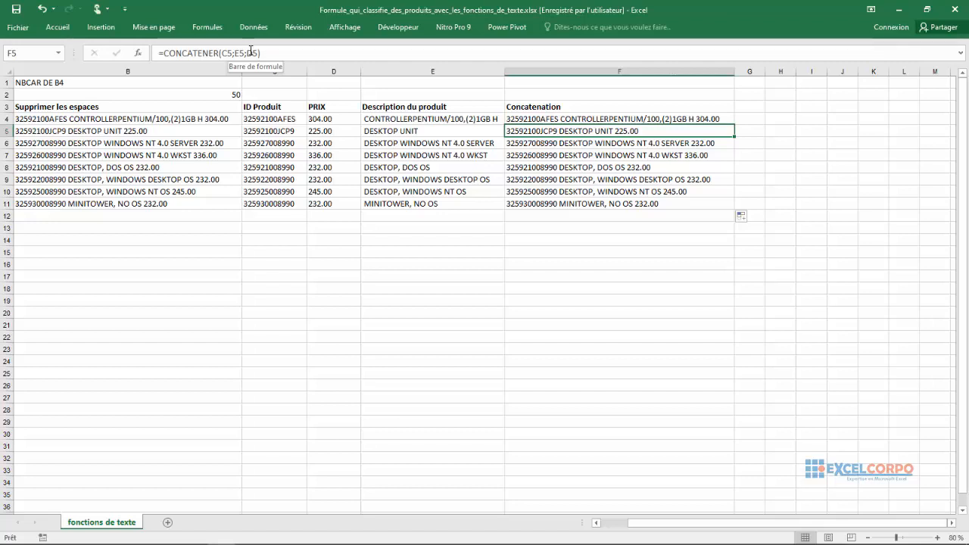
# Enter the formula =C4&E4&D4 in G5 and widen column G to fit the joined text
pyautogui.click(756, 136)
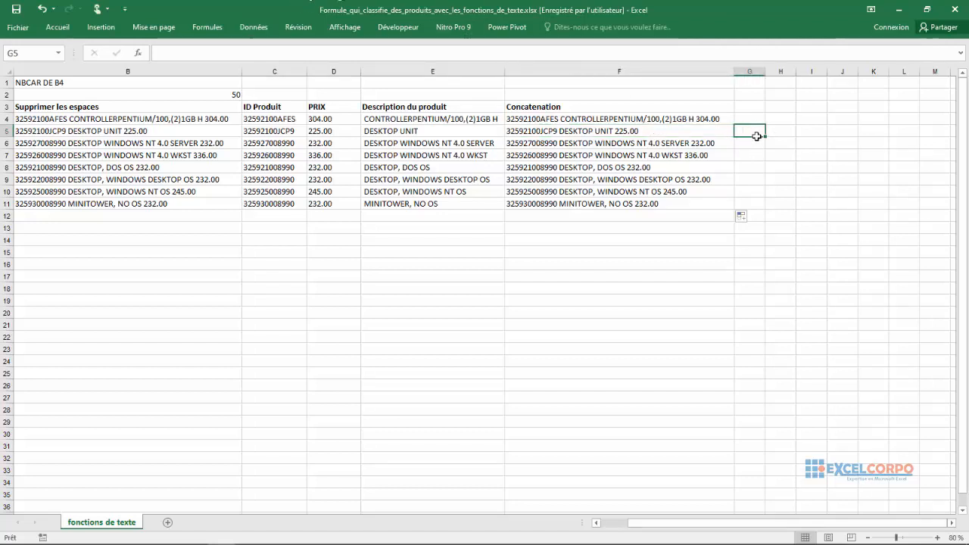
pyautogui.write('=')
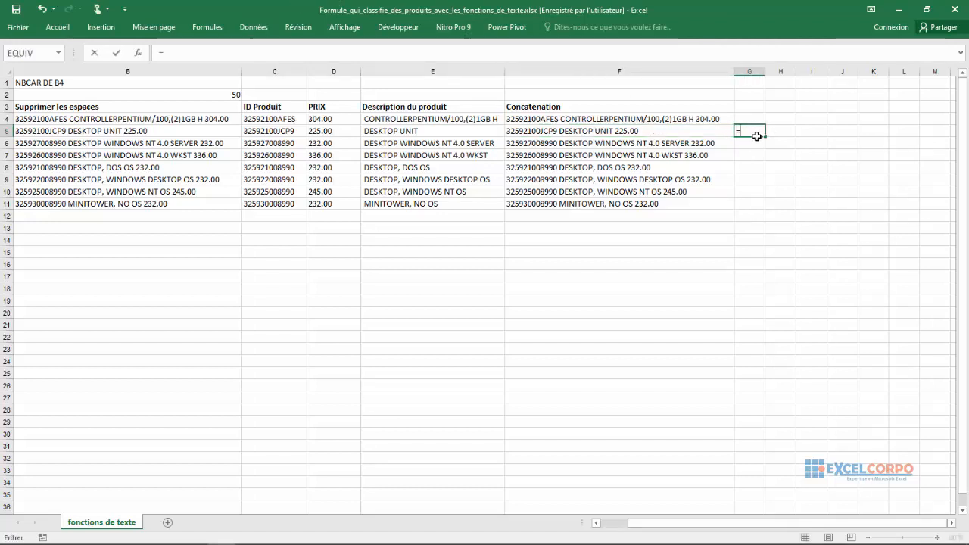
pyautogui.click(286, 118)
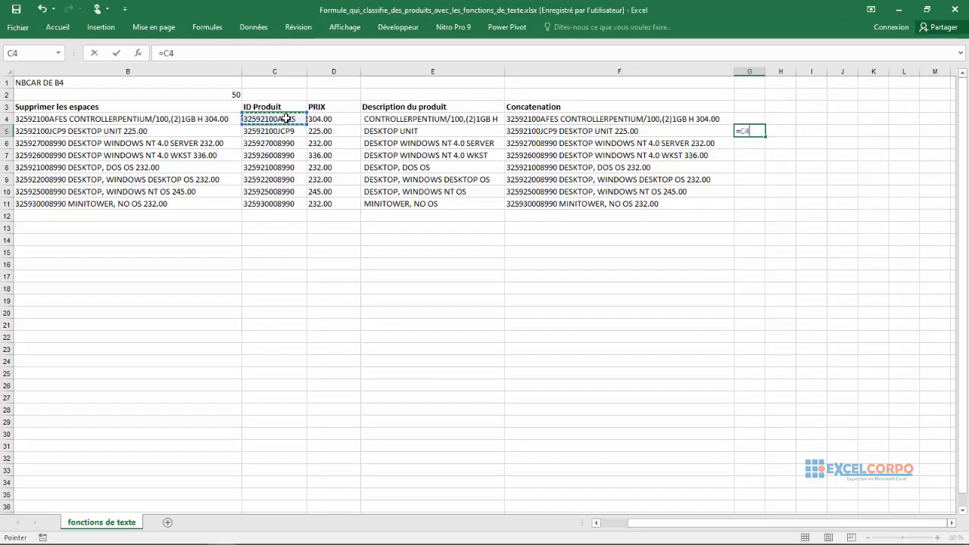
pyautogui.write('&')
pyautogui.click(385, 118)
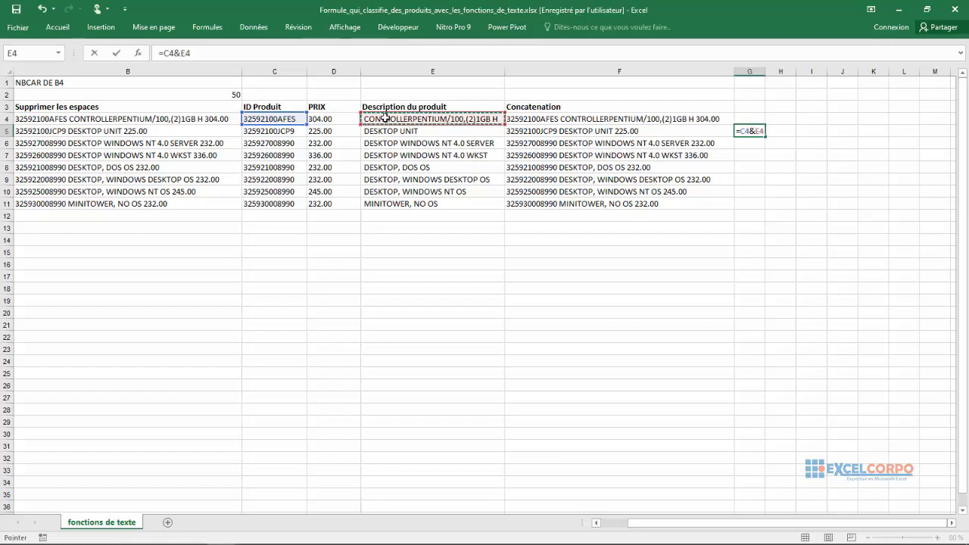
pyautogui.write('&')
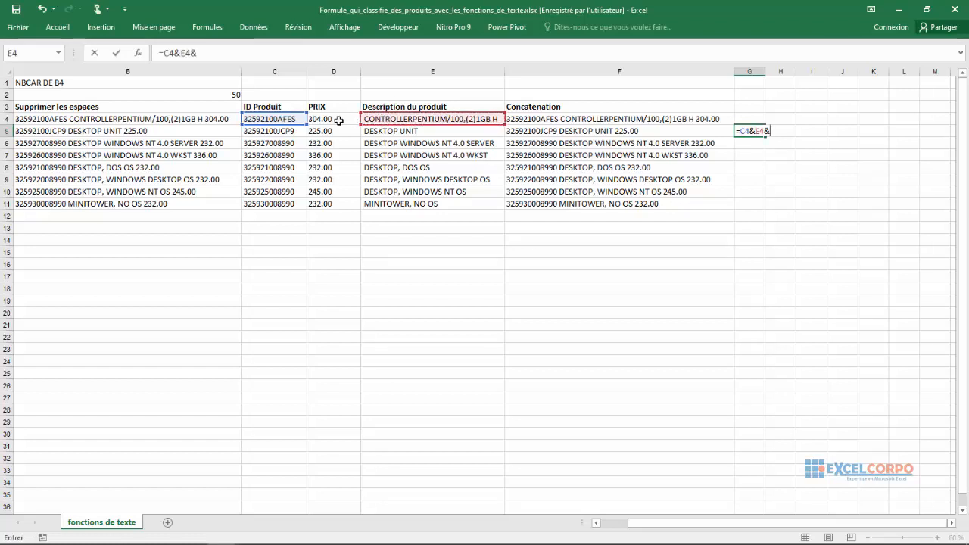
pyautogui.click(339, 120)
pyautogui.press('Return')
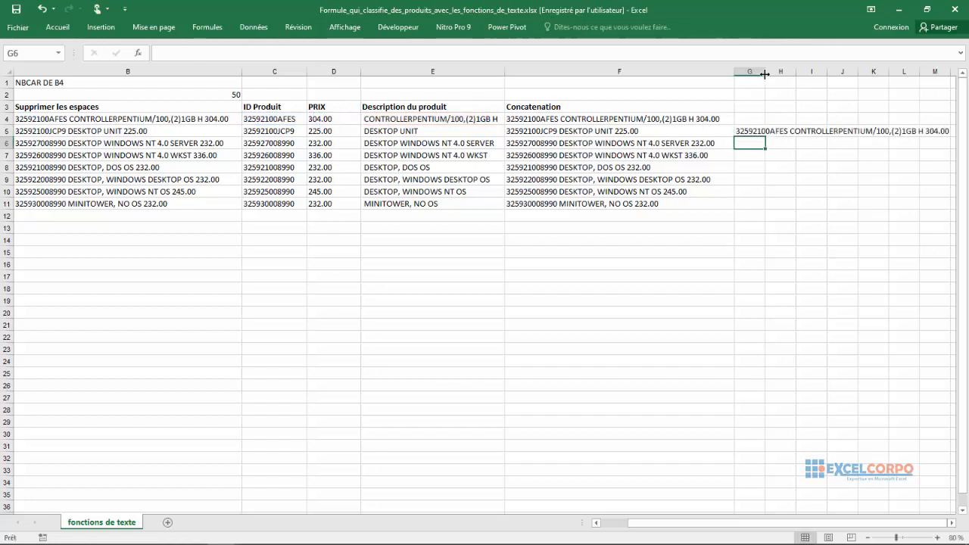
pyautogui.moveTo(764, 74); pyautogui.dragTo(962, 72)
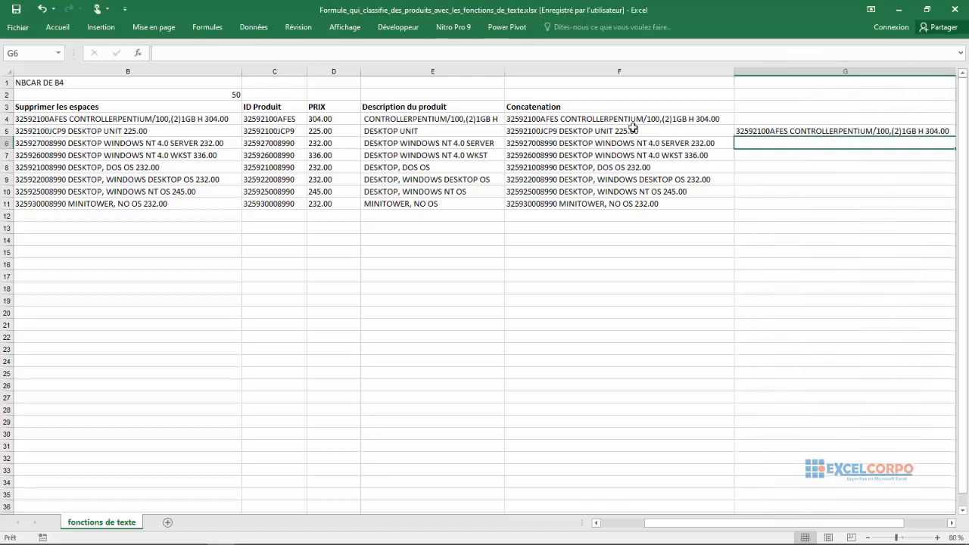
# Move the & formula from G5 to G4 and fill it down to G11
pyautogui.click(747, 130)
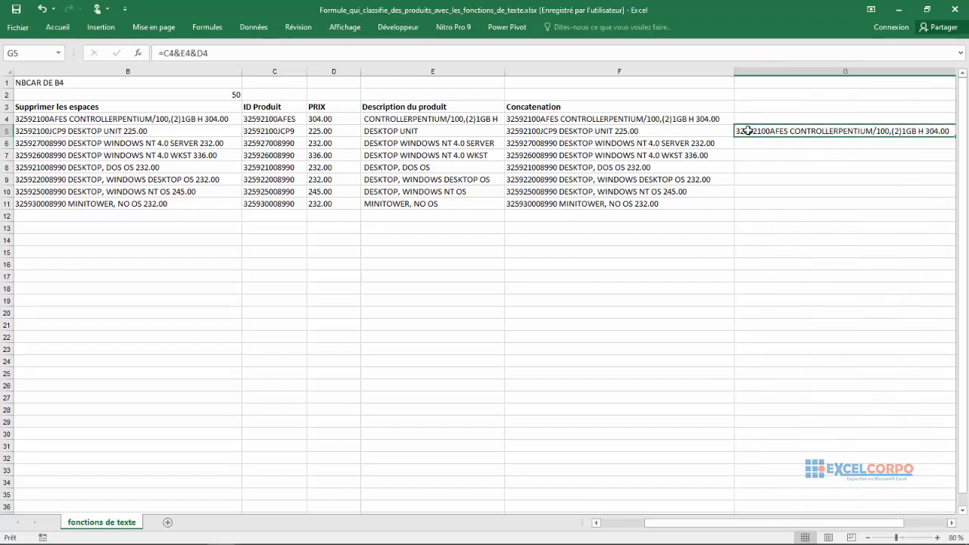
pyautogui.moveTo(760, 130); pyautogui.dragTo(751, 122)
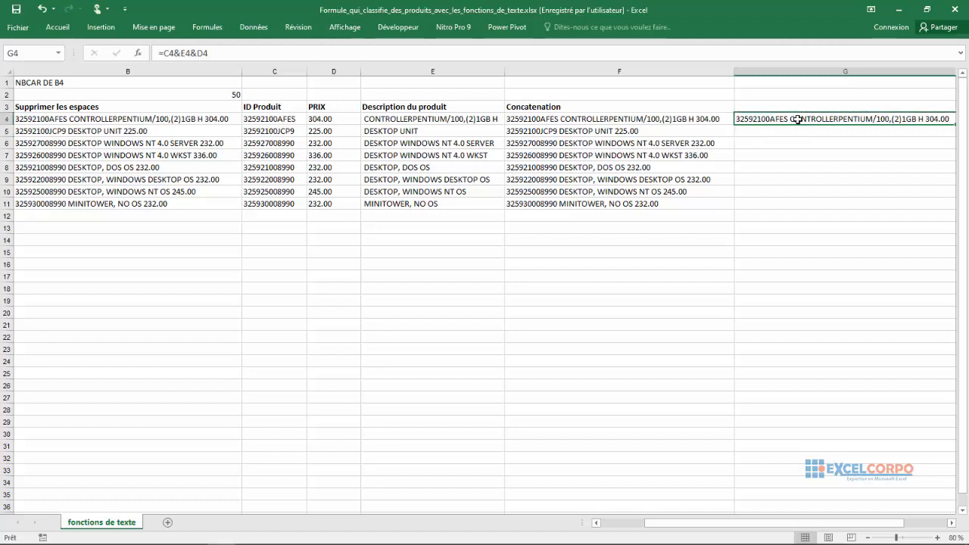
pyautogui.moveTo(748, 523); pyautogui.dragTo(784, 515)
pyautogui.moveTo(726, 123); pyautogui.dragTo(725, 212)
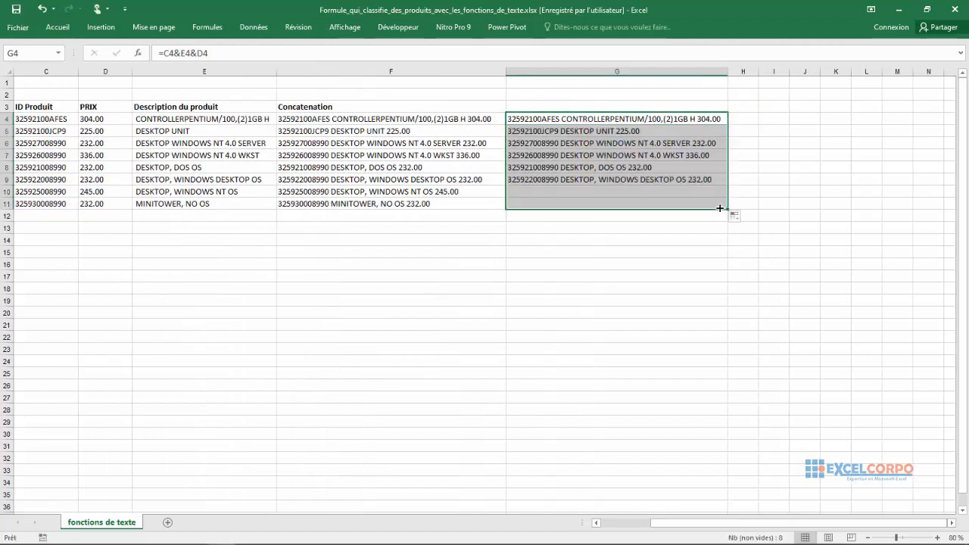
# Compare the CONCATENER formula in F7 with the & formula in G7, and inspect the product ID formula in C5
pyautogui.click(480, 248)
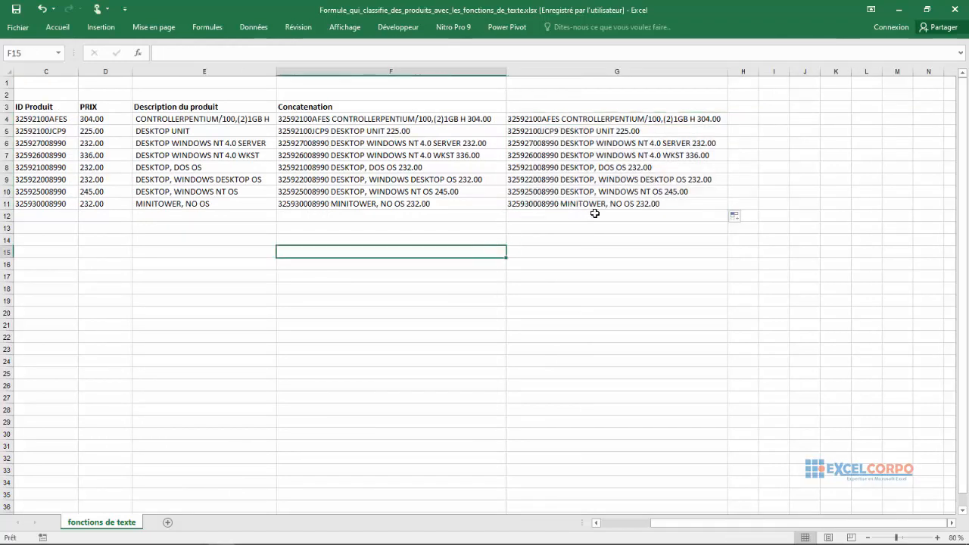
pyautogui.click(406, 157)
pyautogui.click(613, 152)
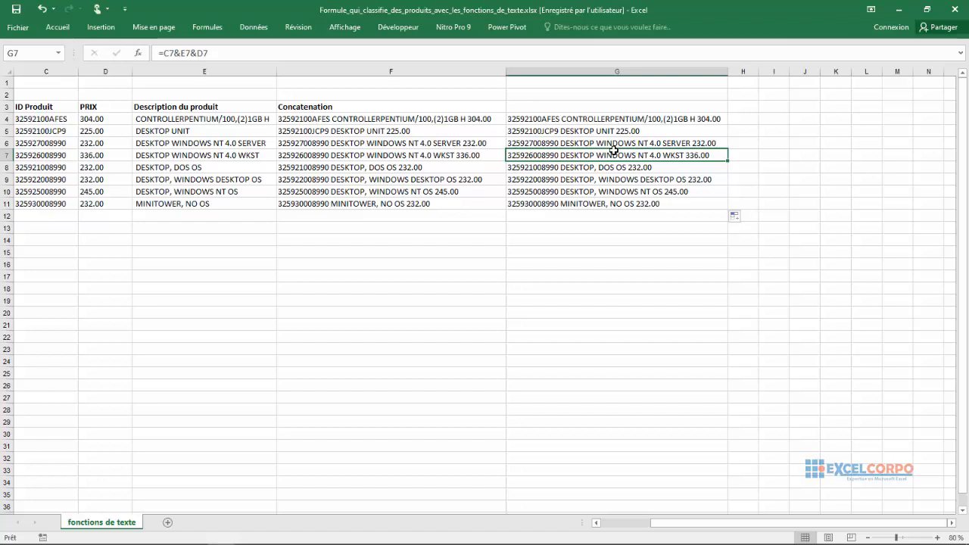
pyautogui.click(39, 130)
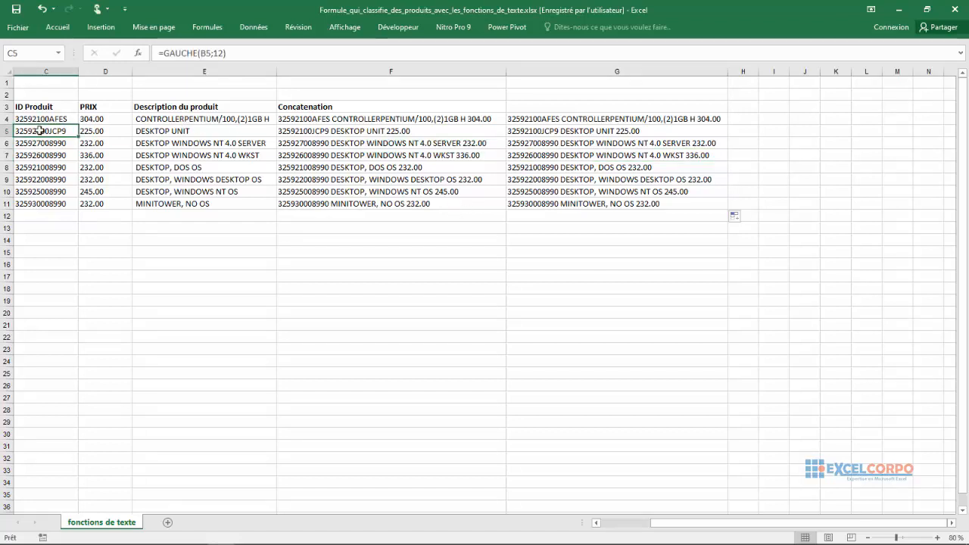